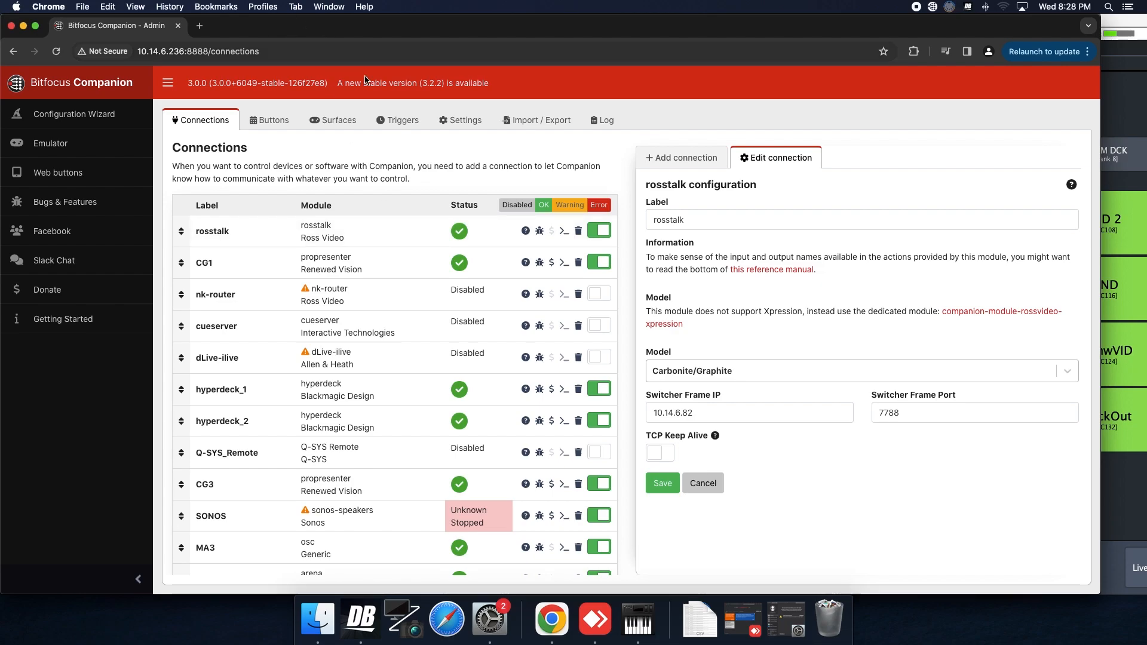
# Confirm in Companion's Settings that the RossTalk Listener is enabled on port 7788
pyautogui.click(447, 117)
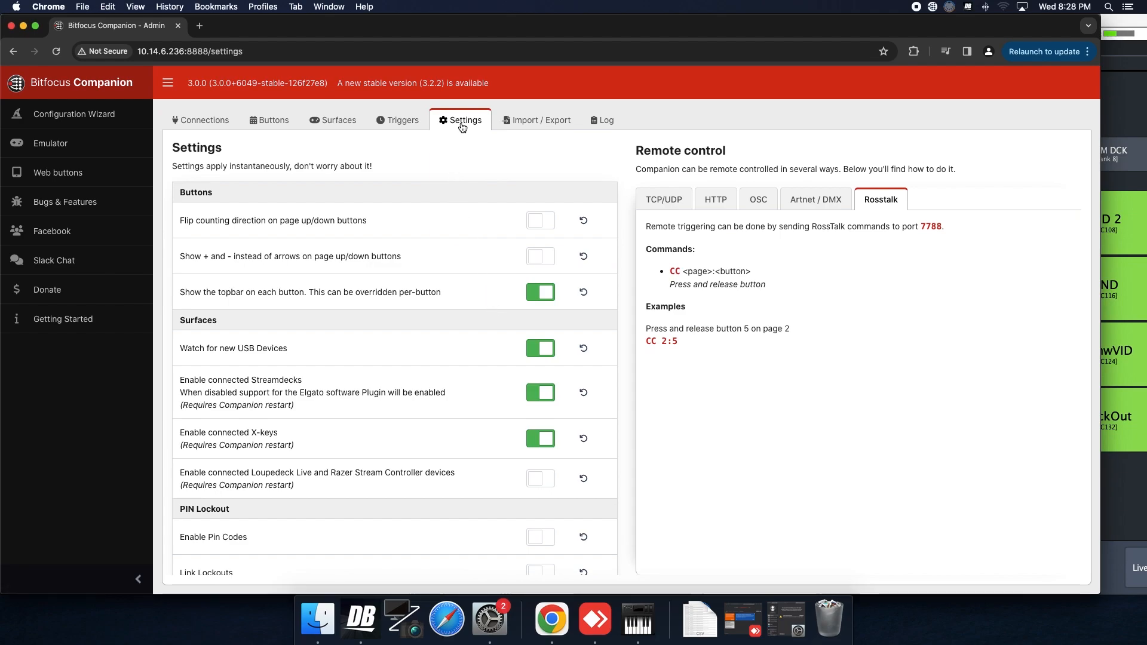
pyautogui.scroll(-8, 454, 184)
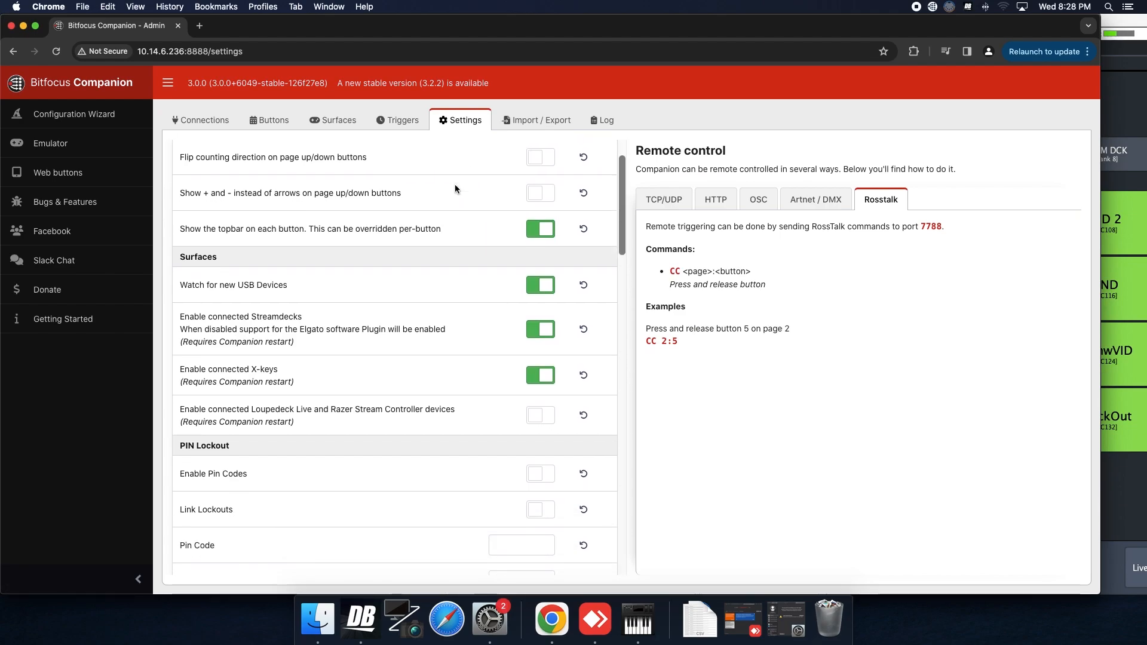
pyautogui.scroll(-6, 455, 189)
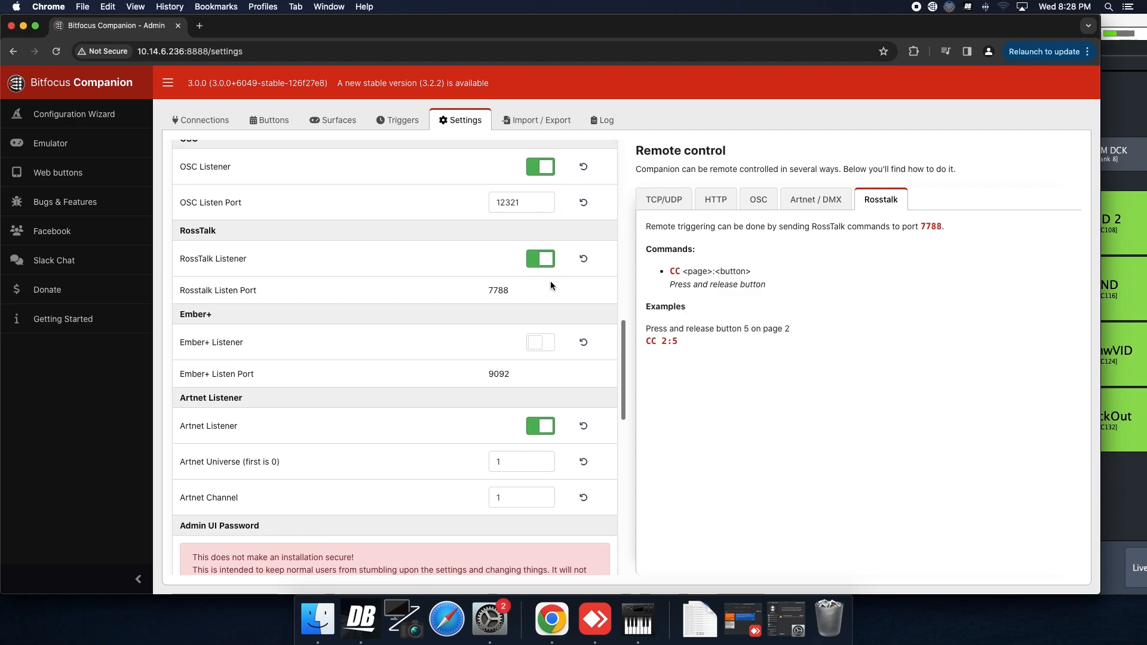
pyautogui.scroll(1, 550, 282)
pyautogui.scroll(15, 547, 287)
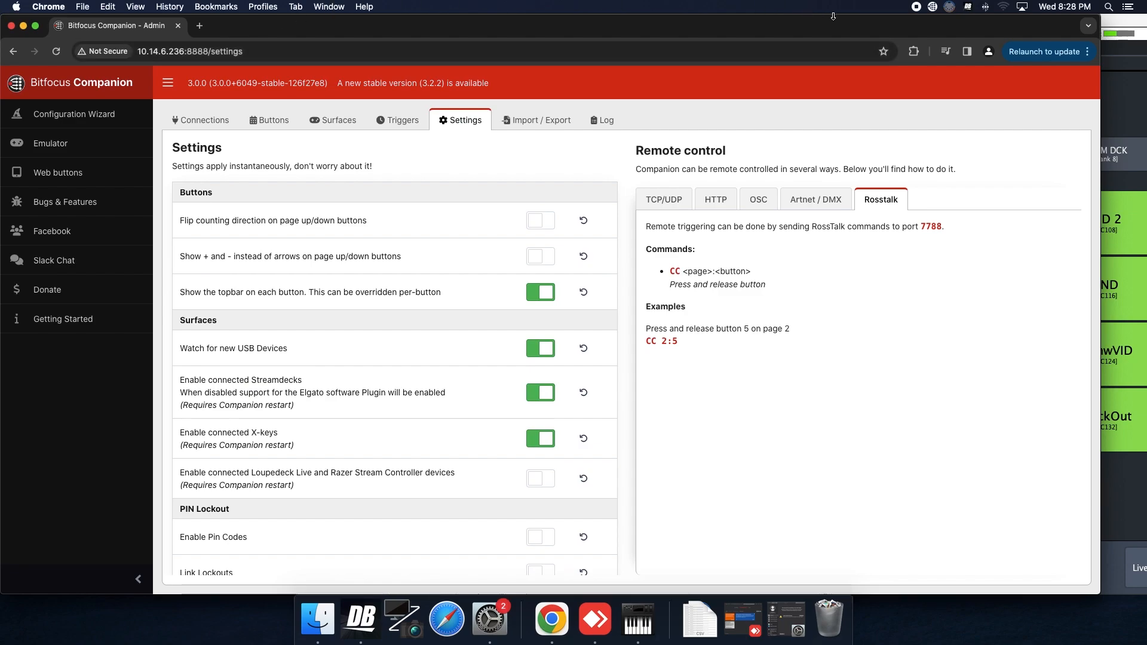
pyautogui.click(933, 7)
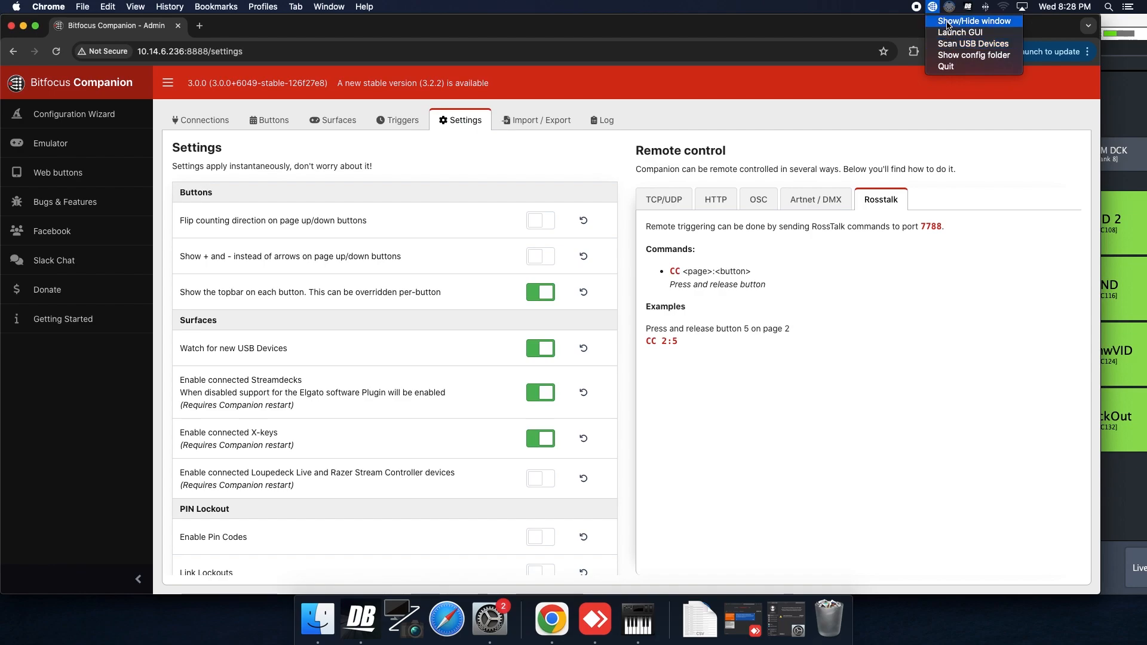
pyautogui.click(948, 24)
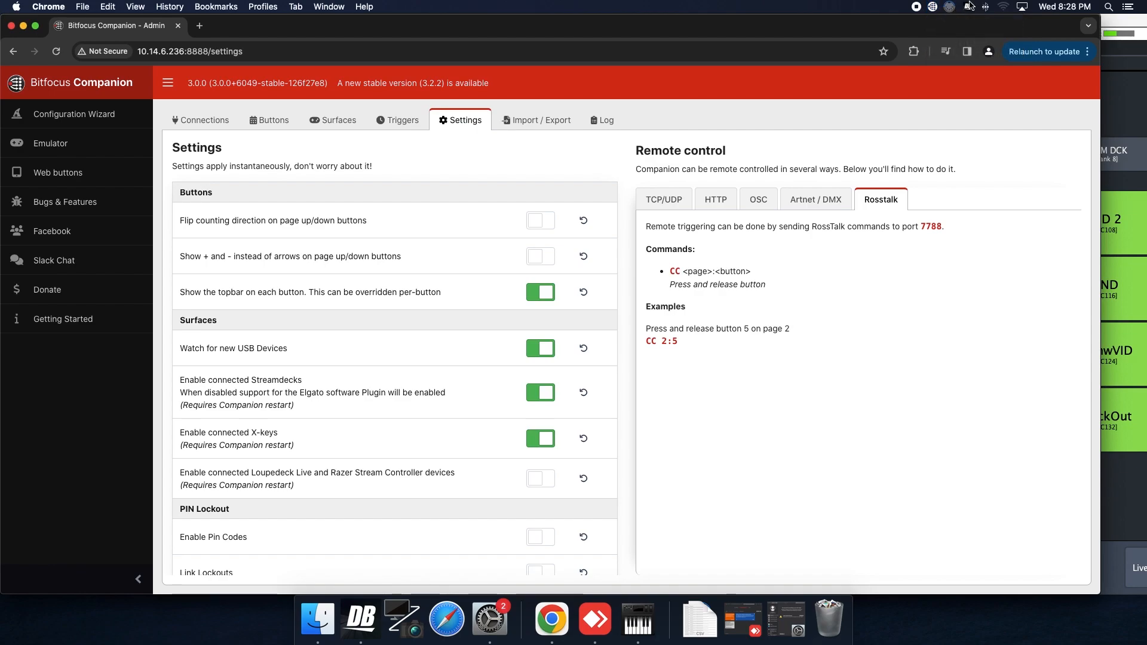
pyautogui.click(933, 7)
pyautogui.click(950, 21)
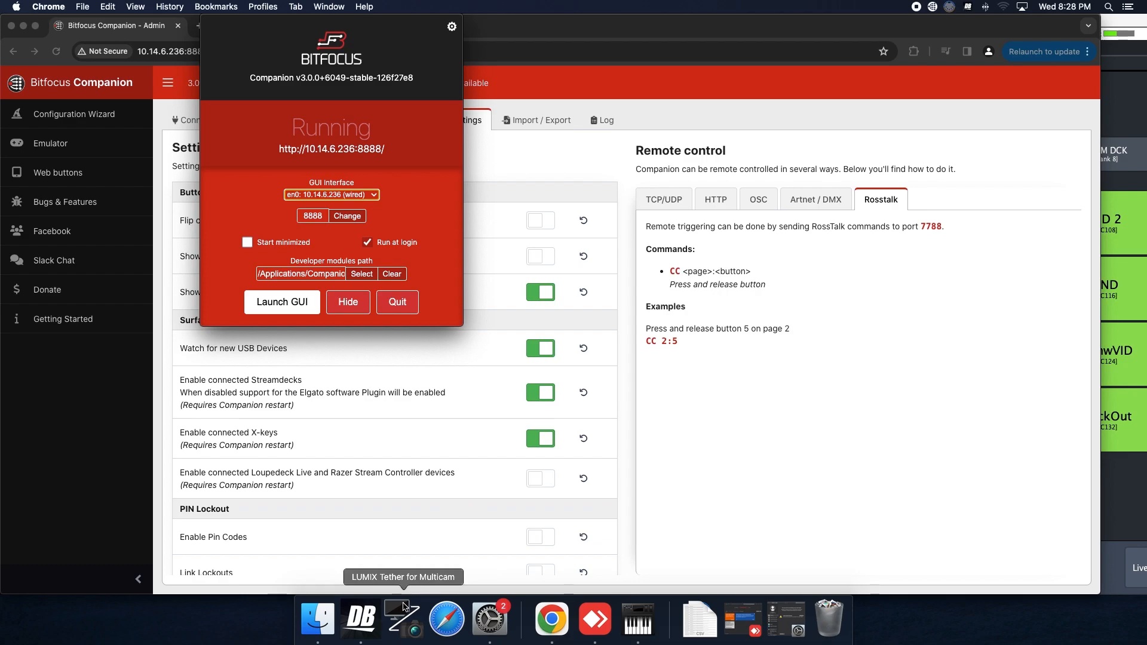
# Open the Carbonite's Device Configuration in DashBoard, showing two RossTalk devices at 10.14.6.236:7788
pyautogui.click(372, 621)
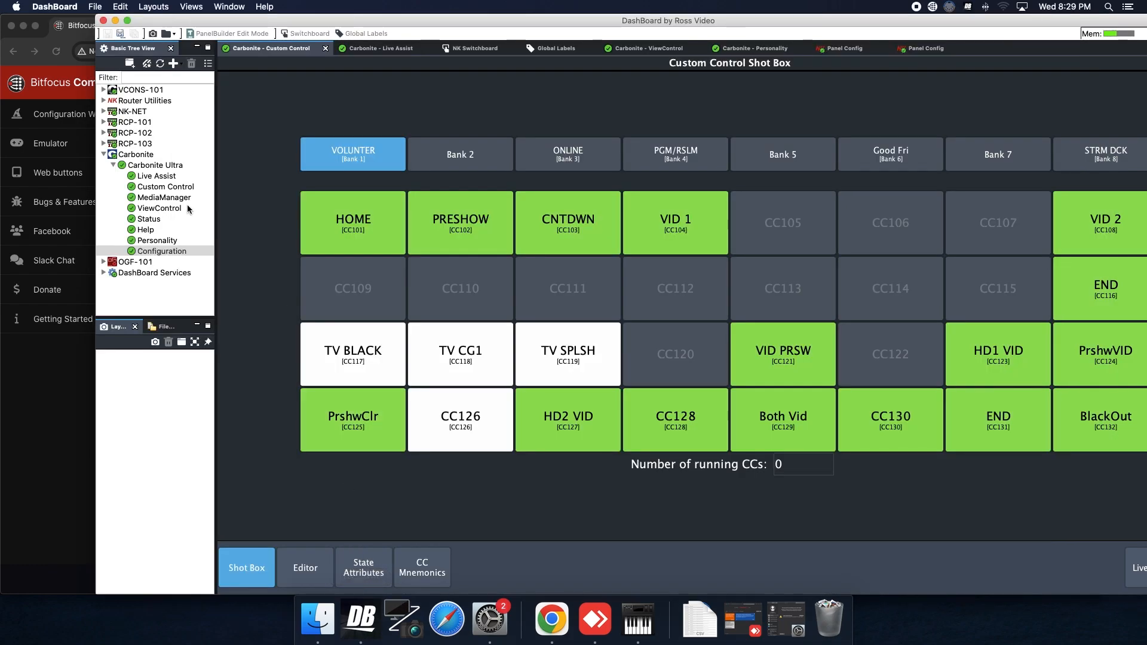
pyautogui.click(129, 157)
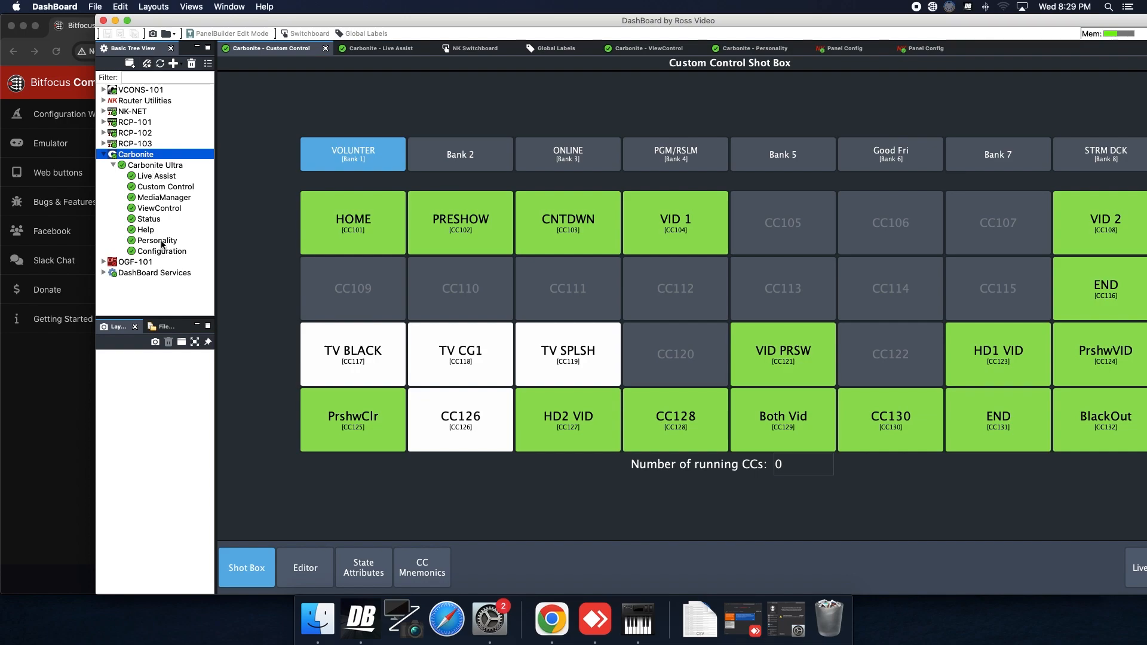
pyautogui.doubleClick(180, 252)
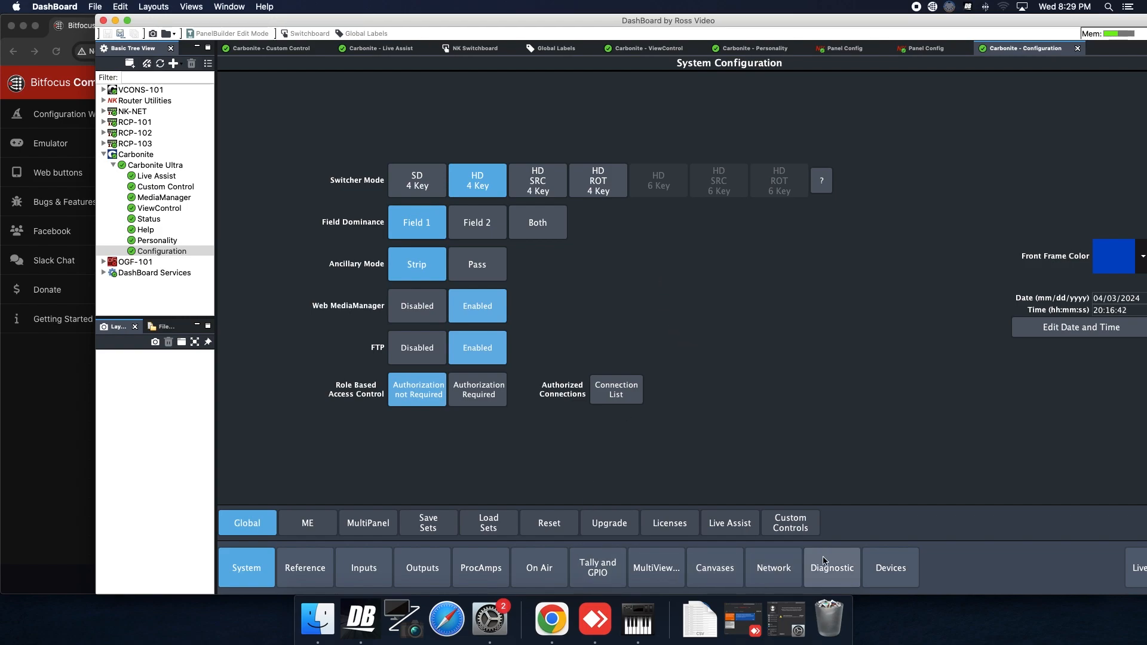
pyautogui.click(896, 567)
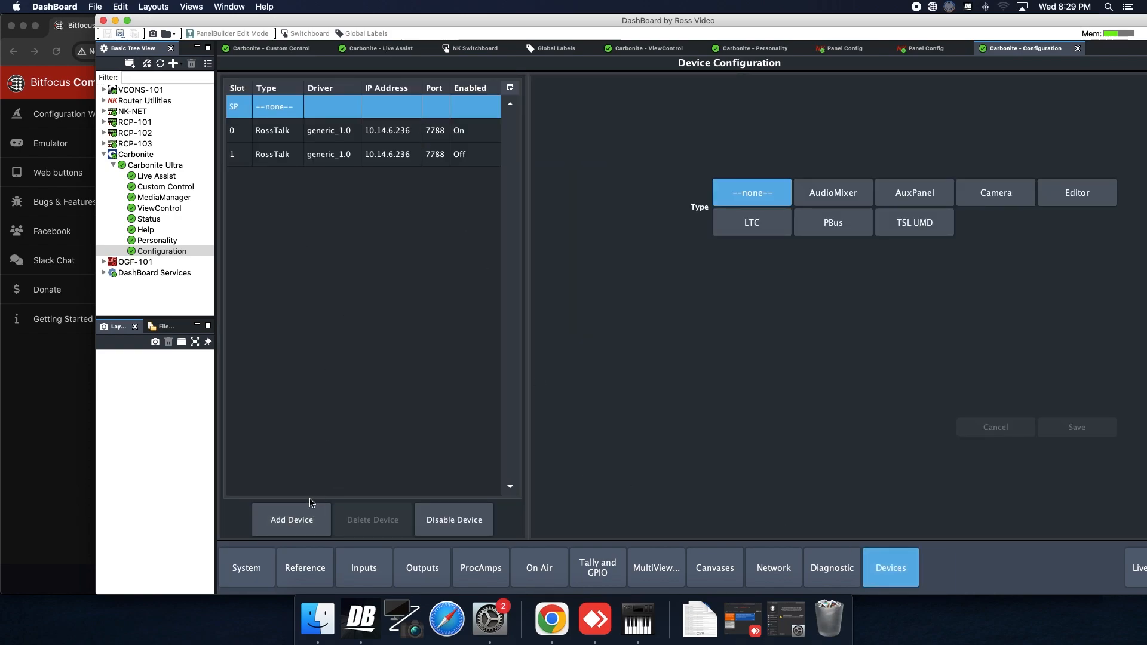
# Add a new slot 2 external device of type RossTalk with the generic_1.0 driver
pyautogui.click(292, 519)
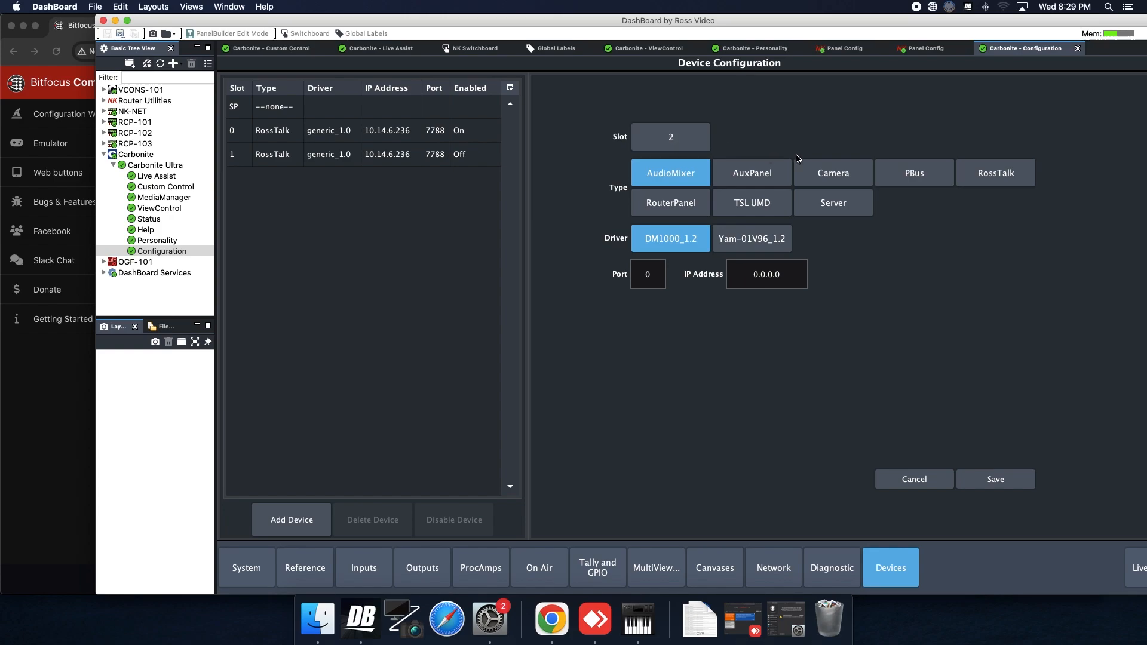
pyautogui.click(1018, 170)
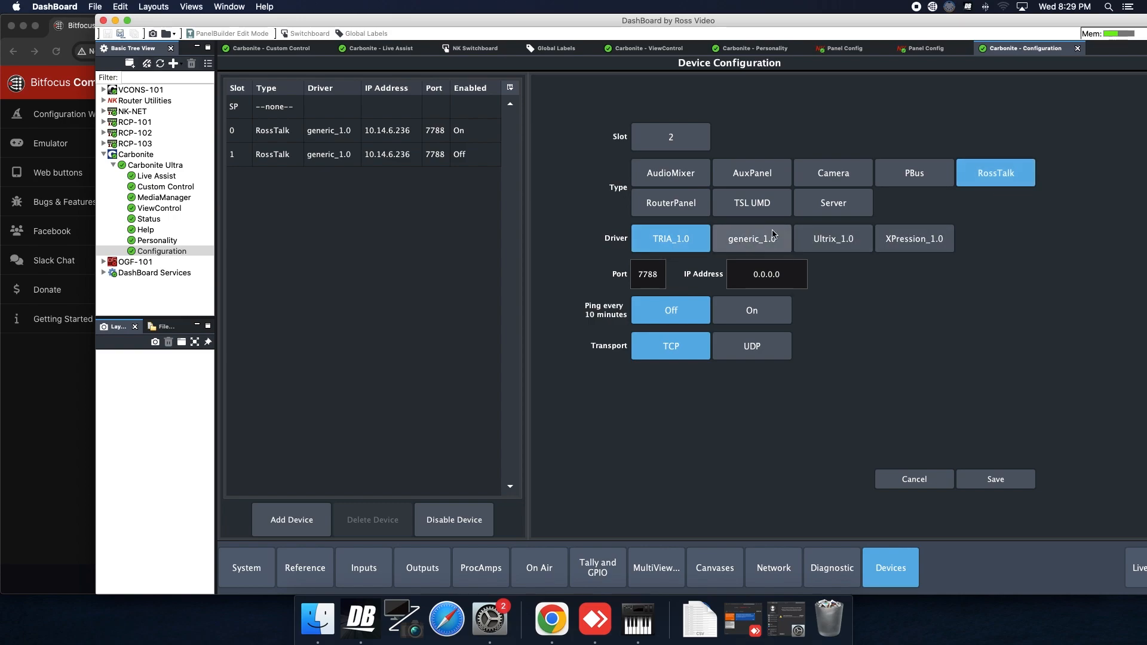
pyautogui.click(774, 243)
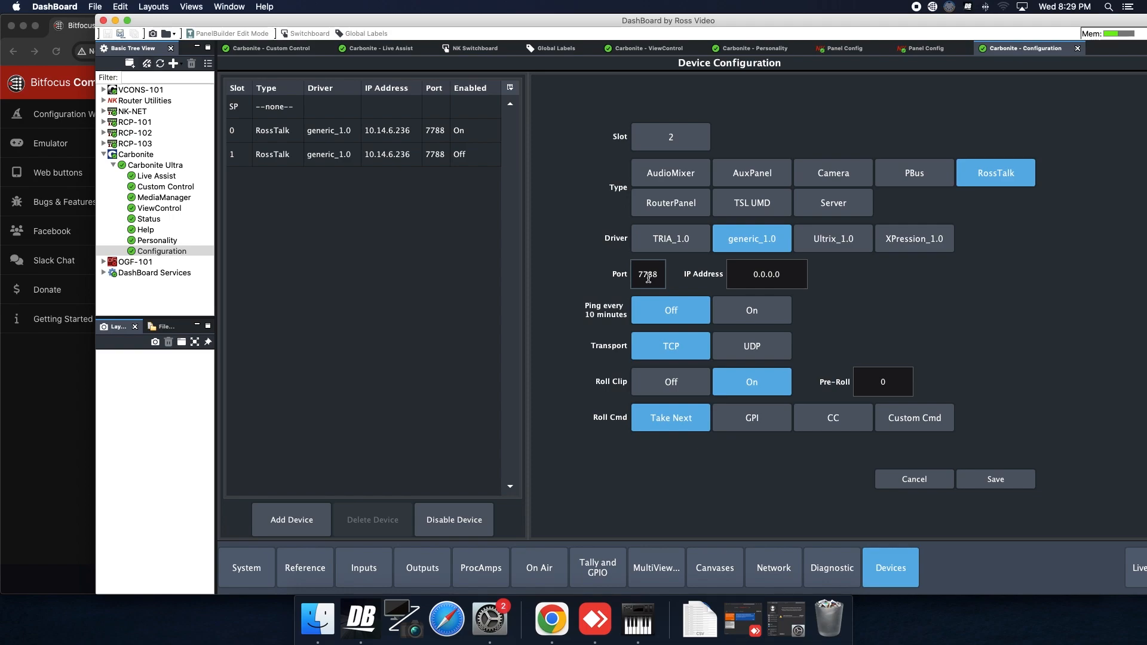
# Set the new device's IP address to 10.14.6.236 on the keypad and confirm
pyautogui.click(748, 274)
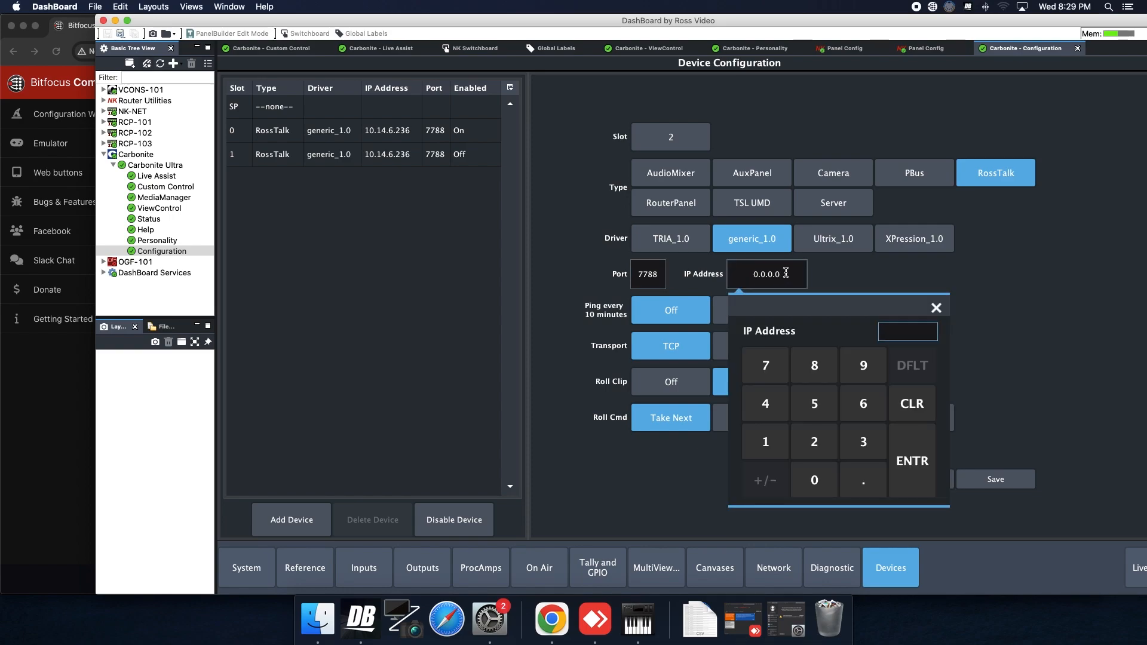
pyautogui.click(766, 442)
pyautogui.click(809, 473)
pyautogui.click(861, 480)
pyautogui.click(773, 444)
pyautogui.click(774, 412)
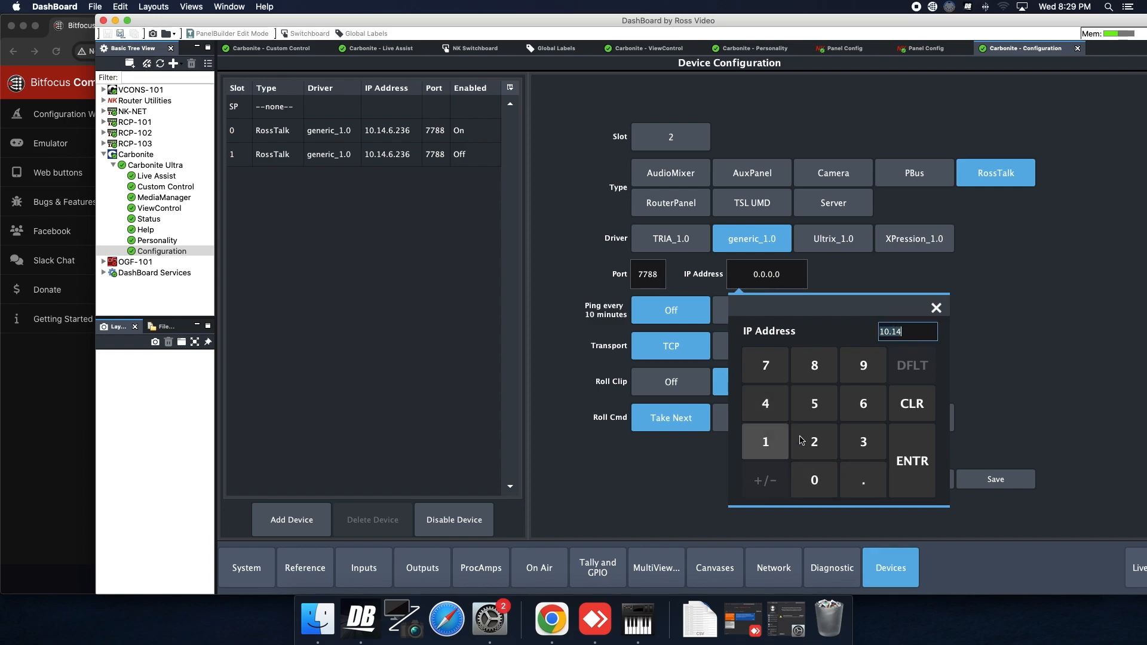
pyautogui.click(863, 482)
pyautogui.click(860, 410)
pyautogui.click(868, 476)
pyautogui.click(828, 449)
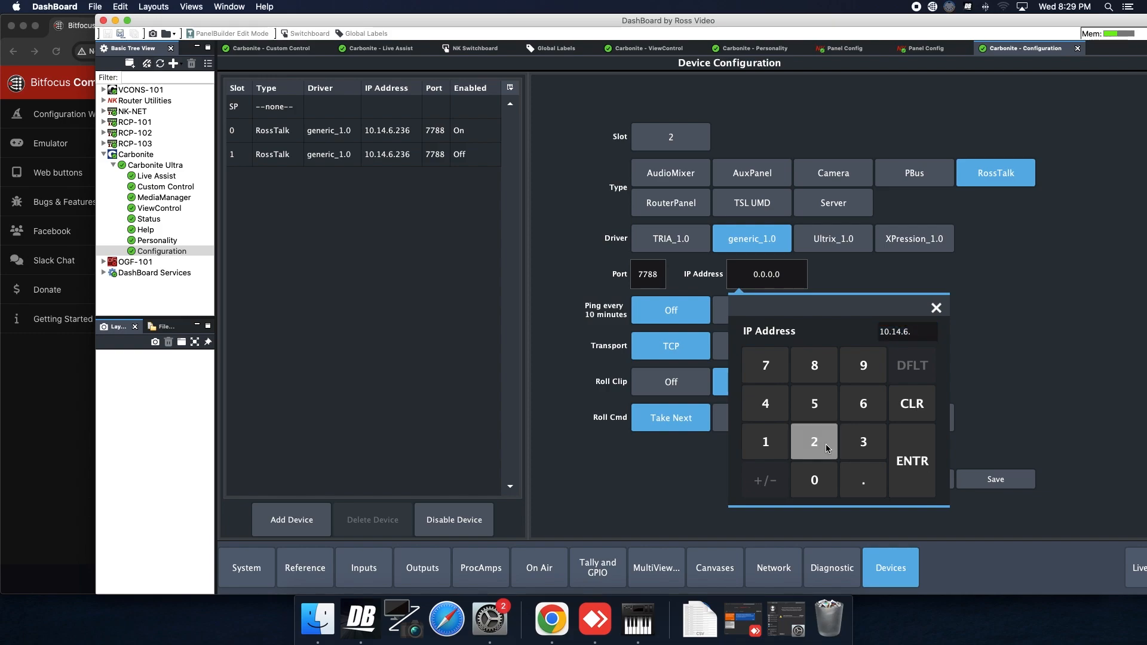
pyautogui.click(863, 443)
pyautogui.click(863, 405)
pyautogui.click(900, 469)
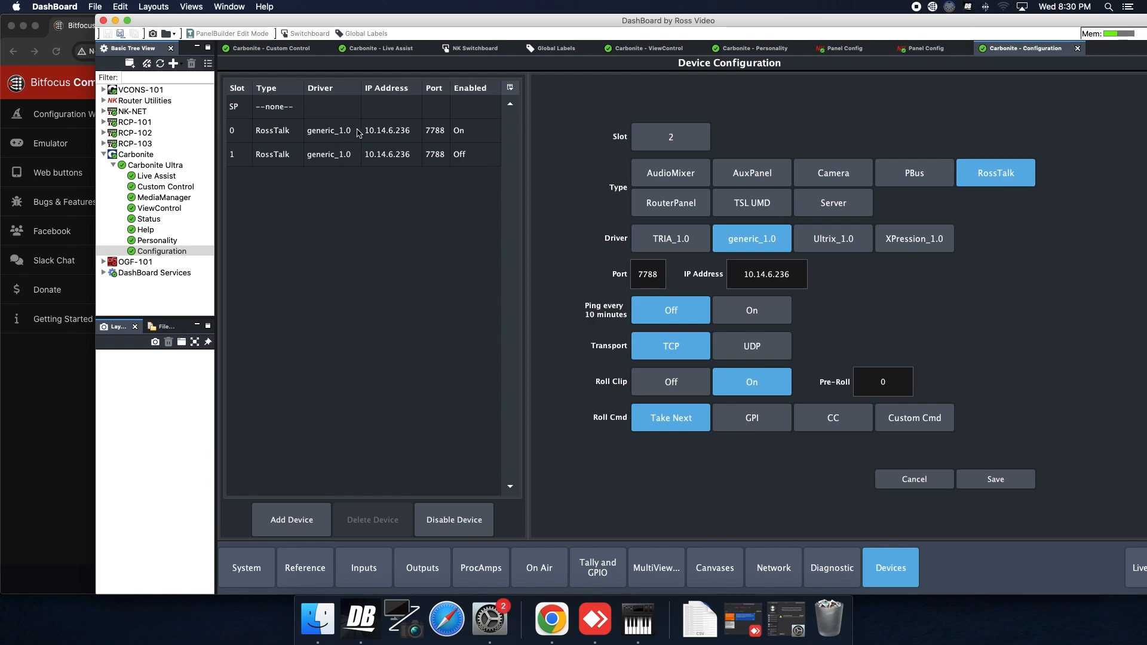
# Compare the settings of the existing slot 0 and slot 1 RossTalk devices
pyautogui.click(322, 136)
pyautogui.click(327, 154)
pyautogui.click(321, 136)
pyautogui.click(328, 153)
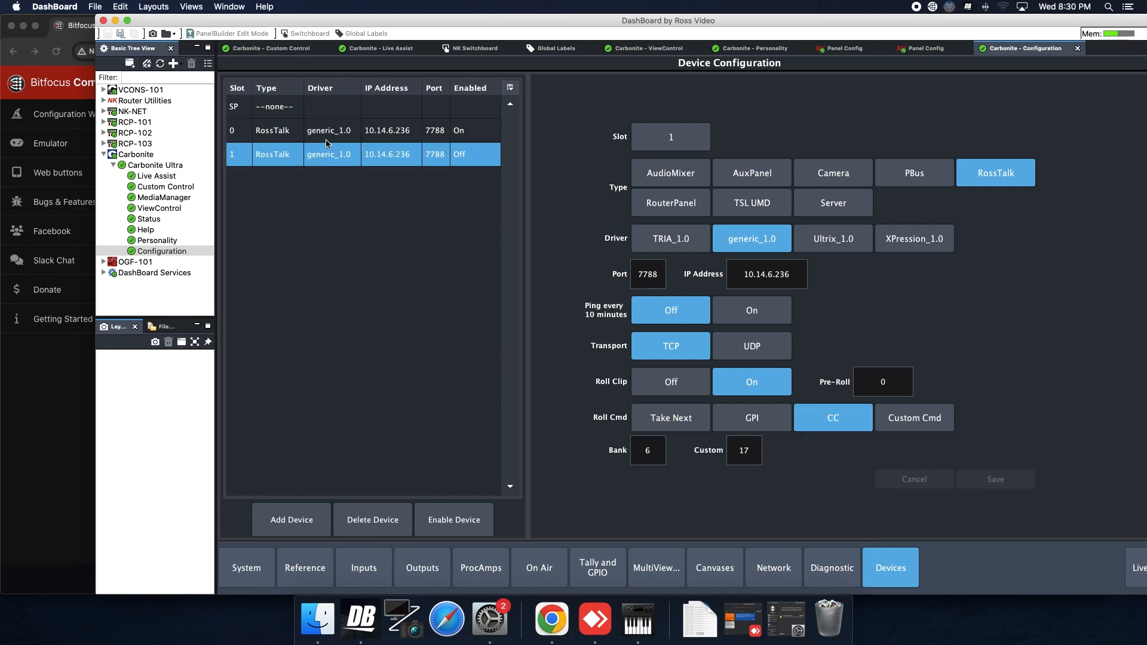
pyautogui.click(327, 132)
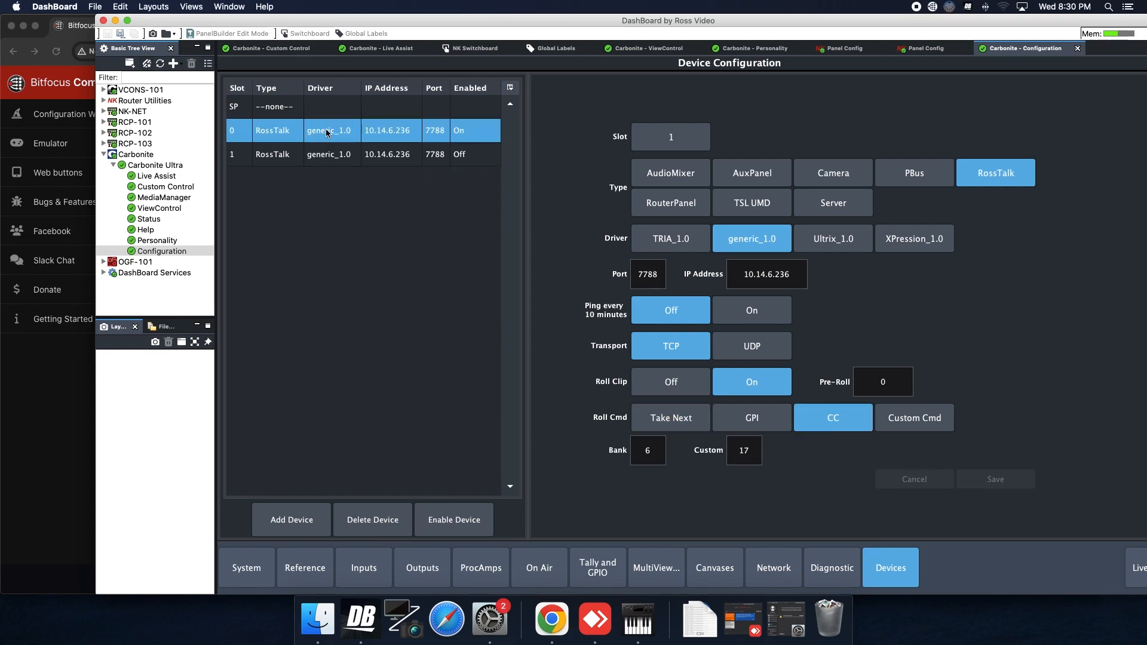
# Check the roll command's CC bank 6, custom 17, then return to the Custom Control shot box
pyautogui.click(292, 517)
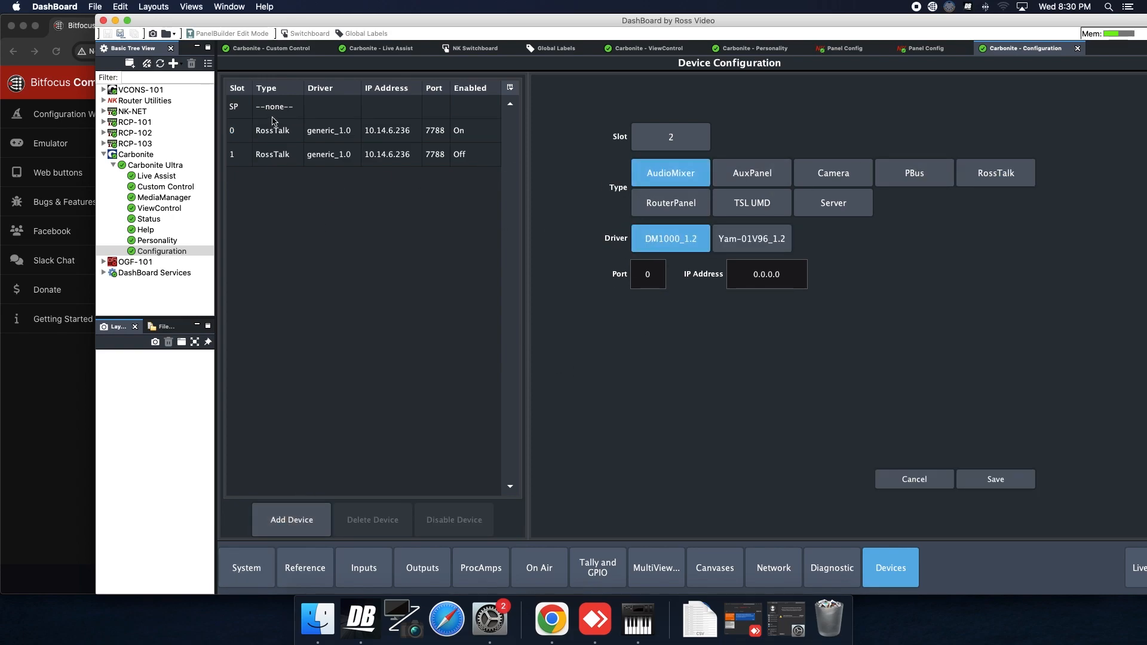
pyautogui.click(275, 136)
pyautogui.click(278, 158)
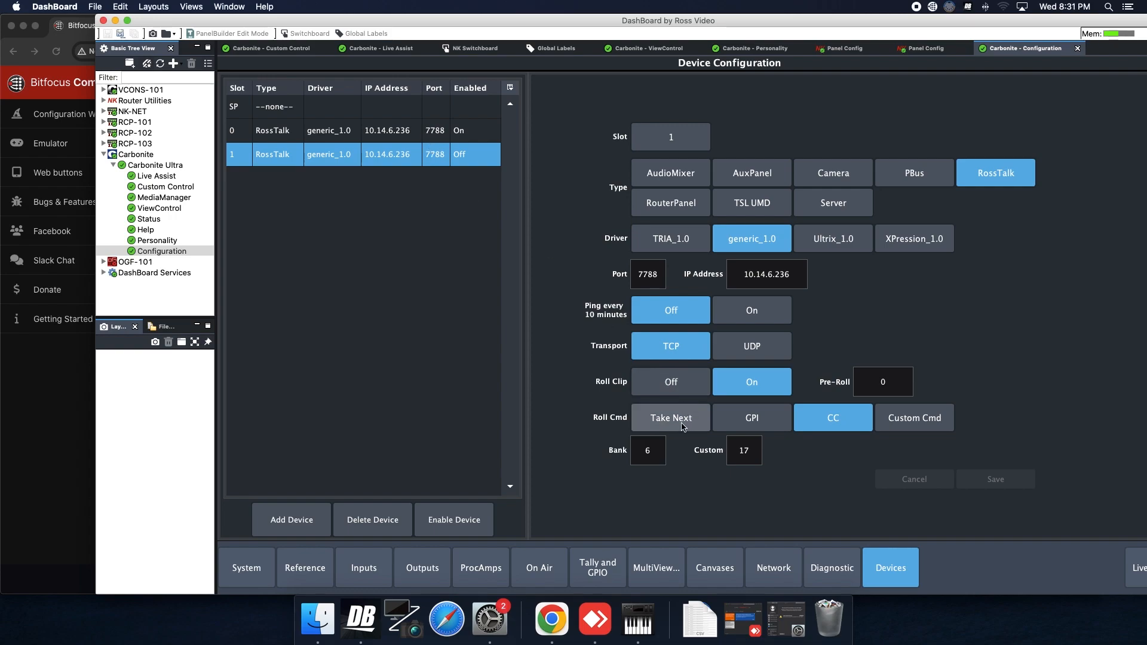
pyautogui.click(648, 448)
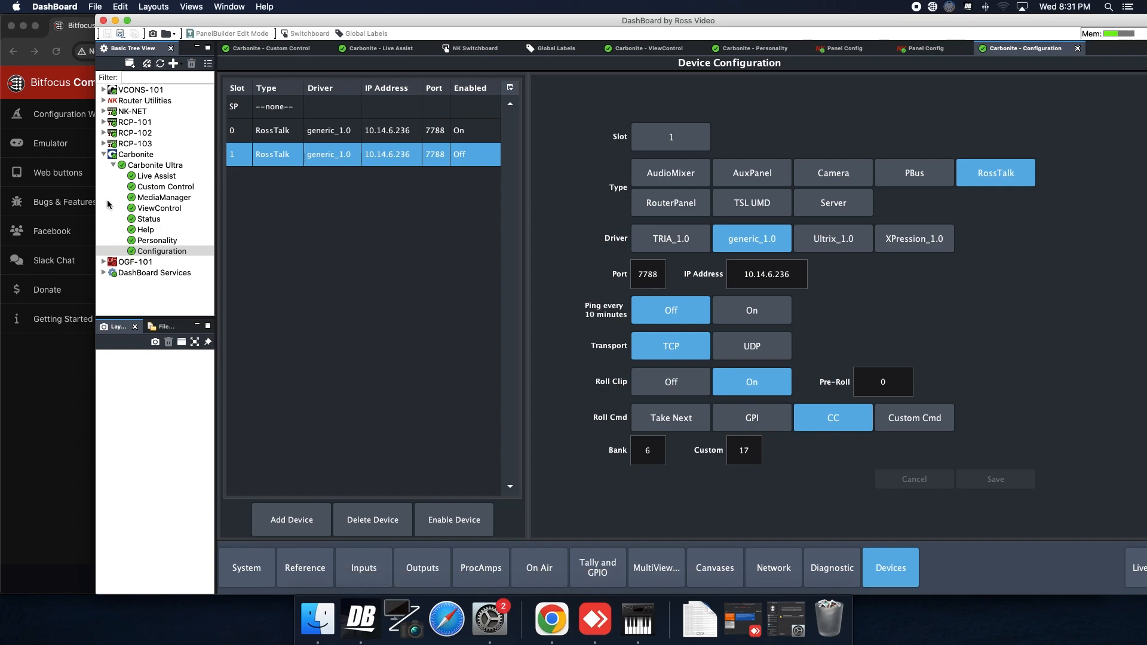
pyautogui.click(270, 49)
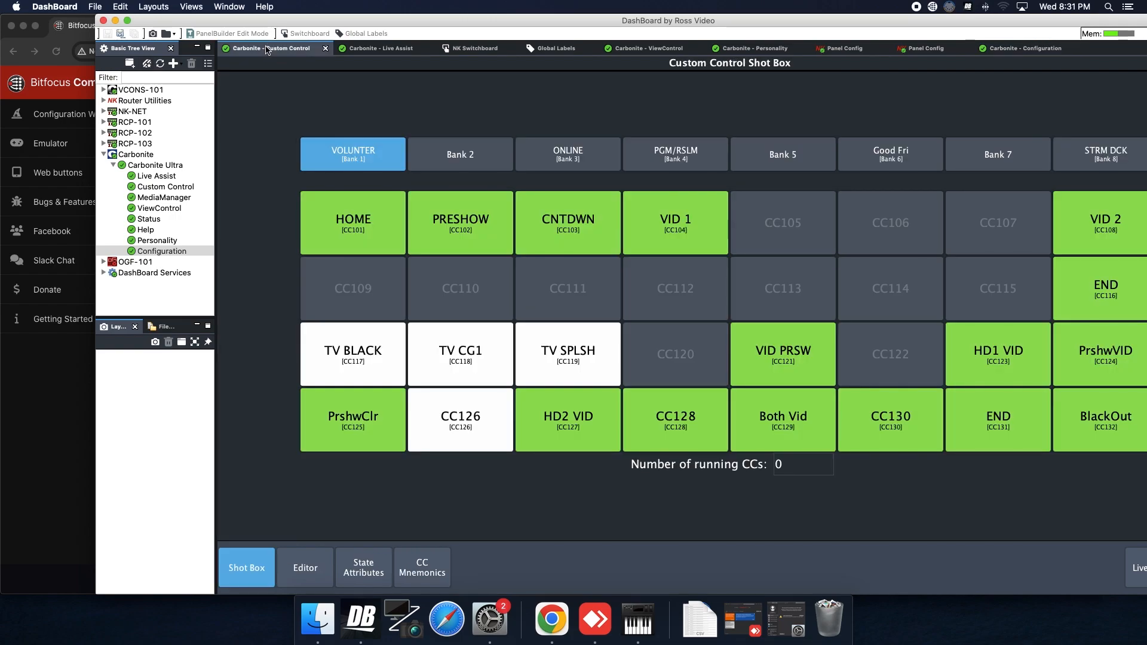
# Open the empty Custom Control 5 macro (CC105) in the VOLUNTER bank for event editing
pyautogui.click(305, 567)
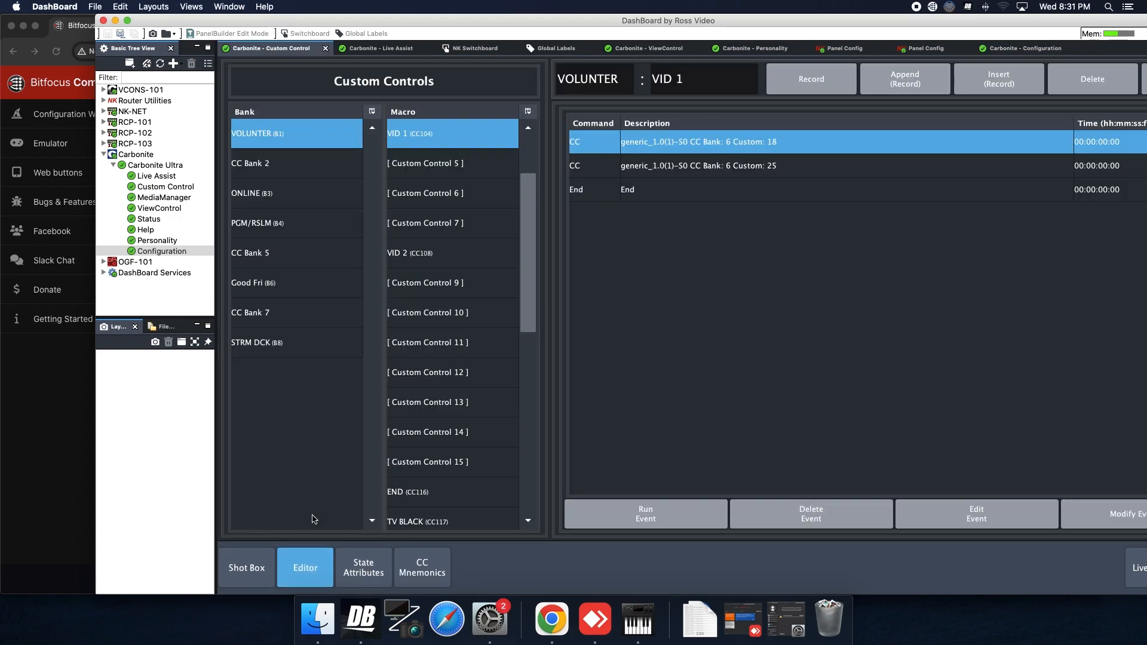
pyautogui.scroll(3, 452, 193)
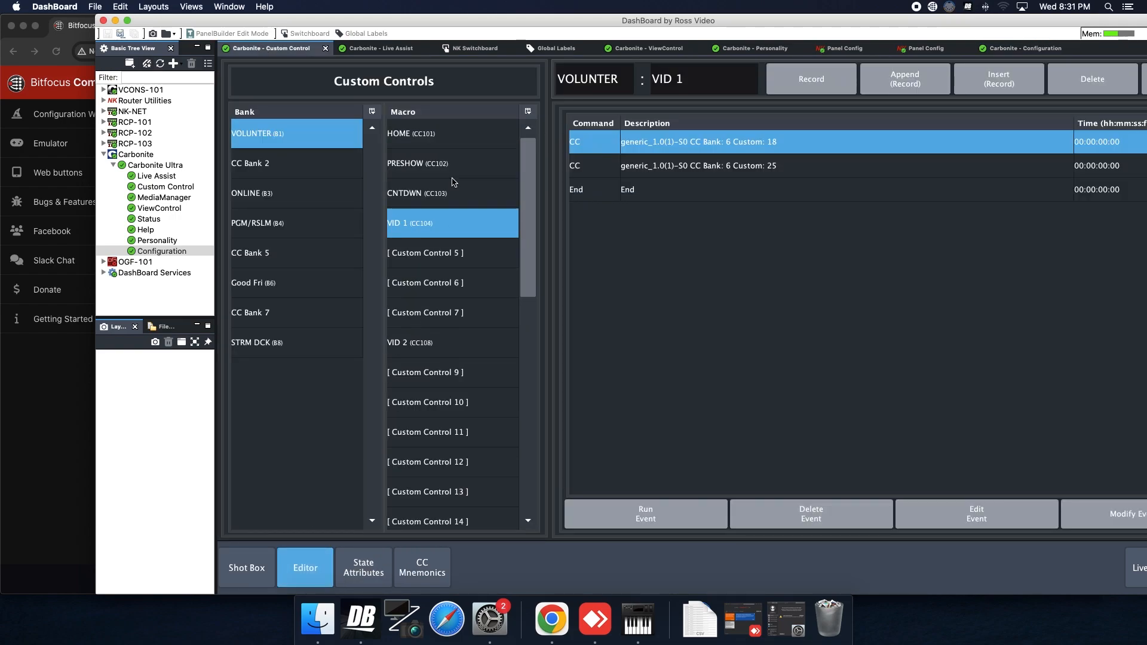
pyautogui.click(451, 257)
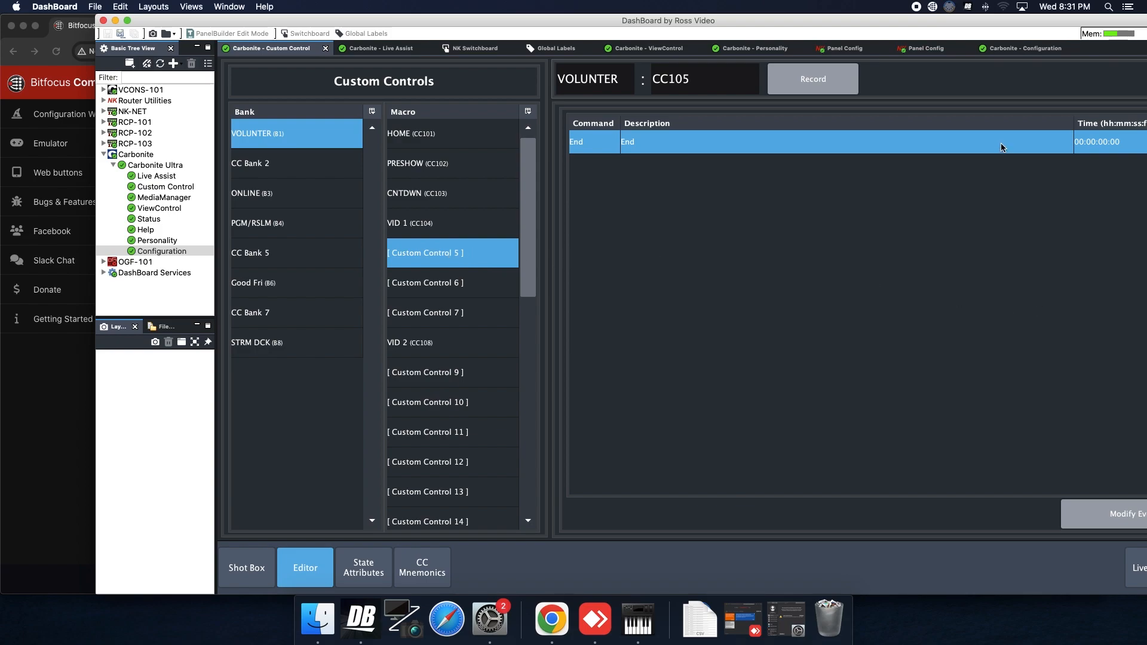
pyautogui.moveTo(926, 17); pyautogui.dragTo(829, 14)
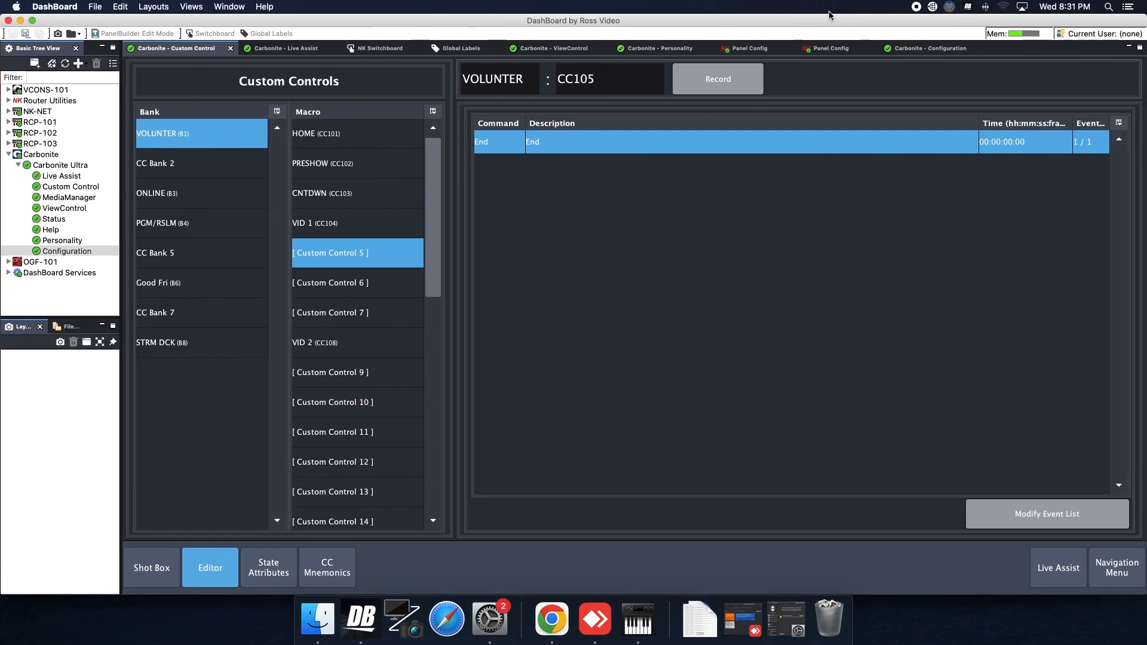
pyautogui.click(1032, 515)
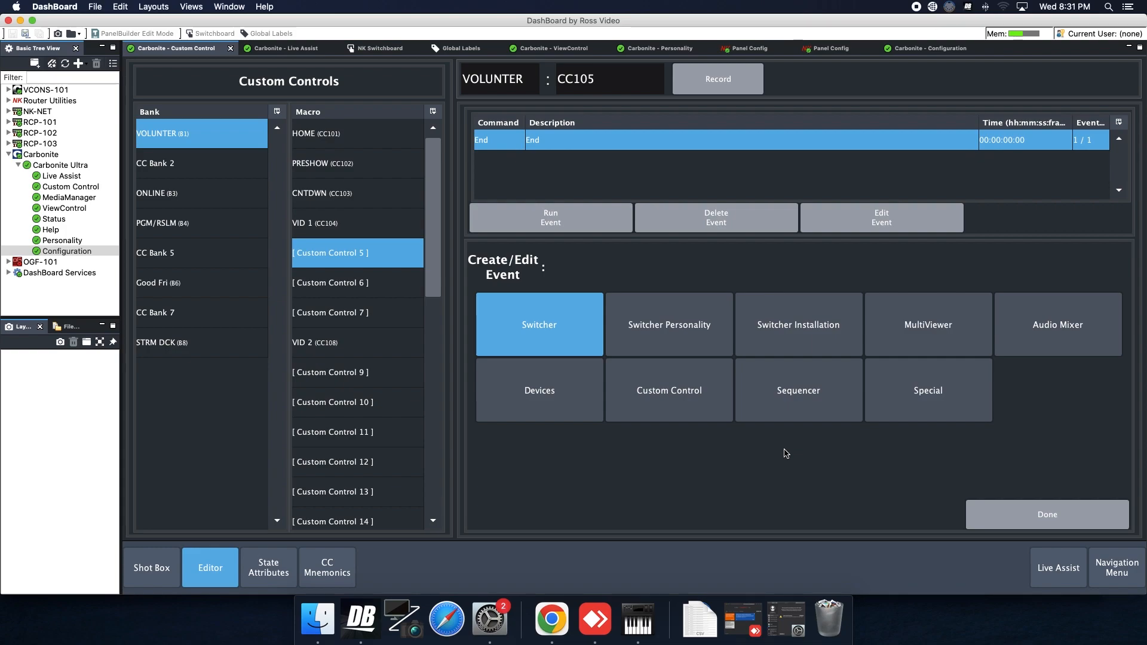
# Create a Devices › RossTalk (Generic) CC command event for the CC105 macro
pyautogui.click(657, 386)
pyautogui.click(551, 393)
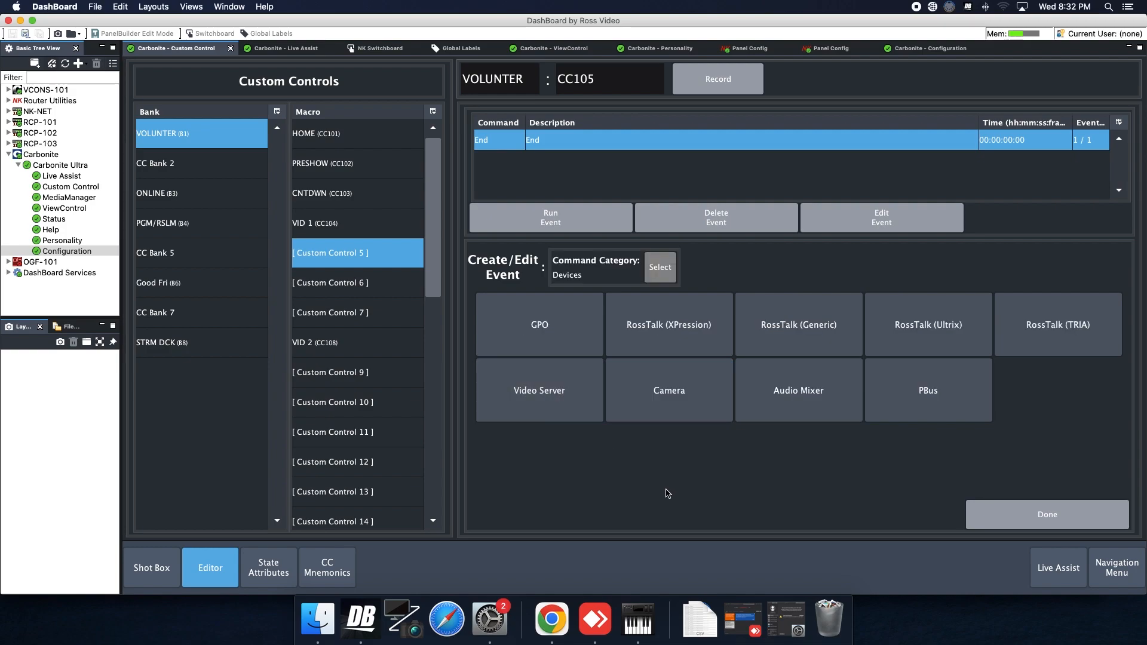
pyautogui.click(809, 342)
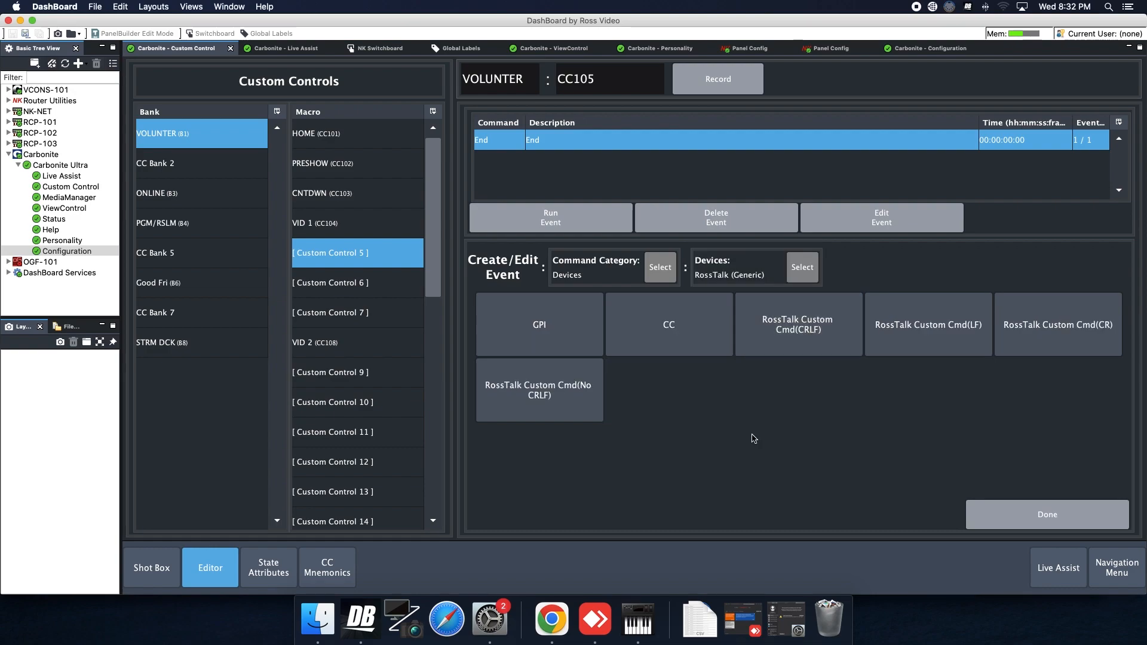
pyautogui.click(698, 347)
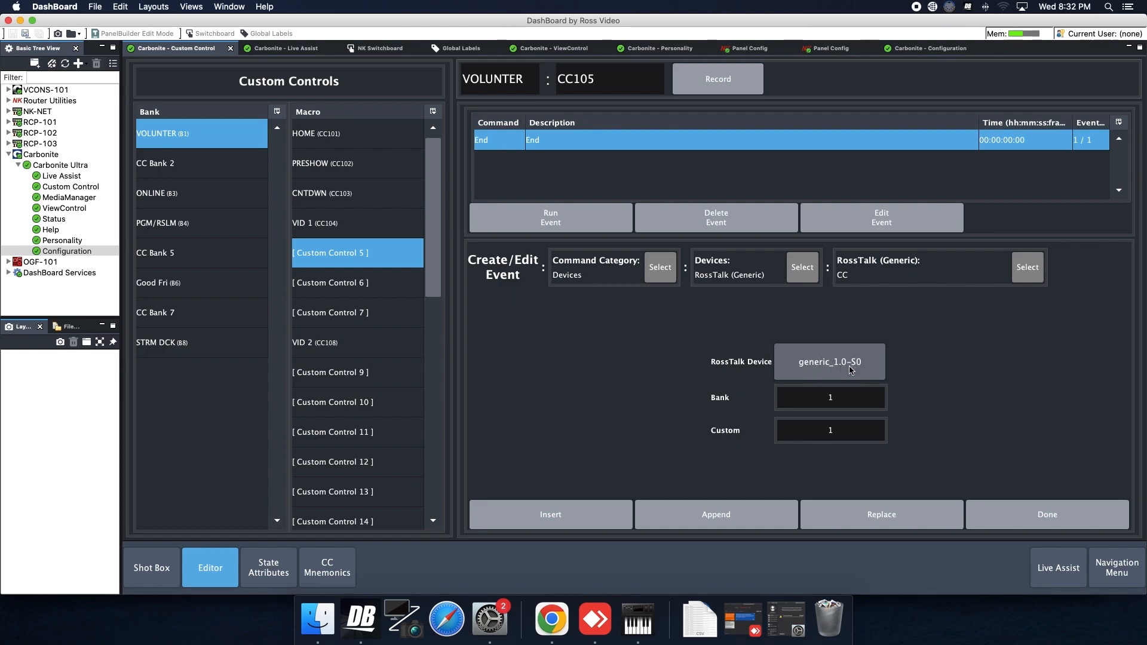
# Set the CC event's RossTalk device to generic_1.0-S0, then bring up Companion's Settings in Chrome
pyautogui.click(841, 367)
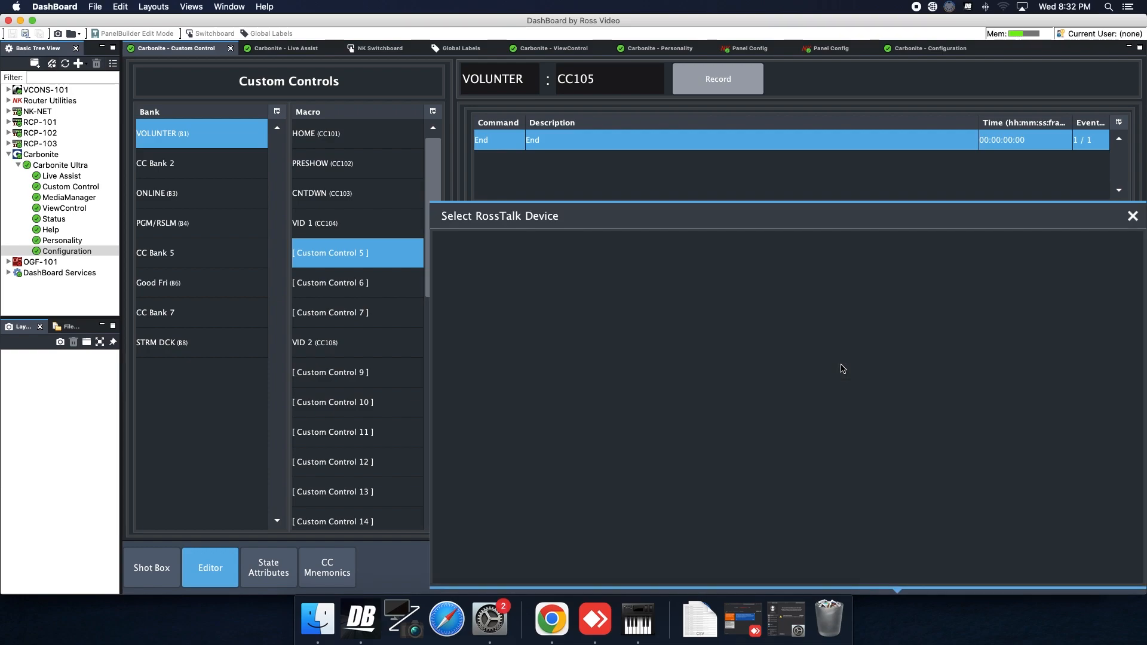
pyautogui.click(828, 363)
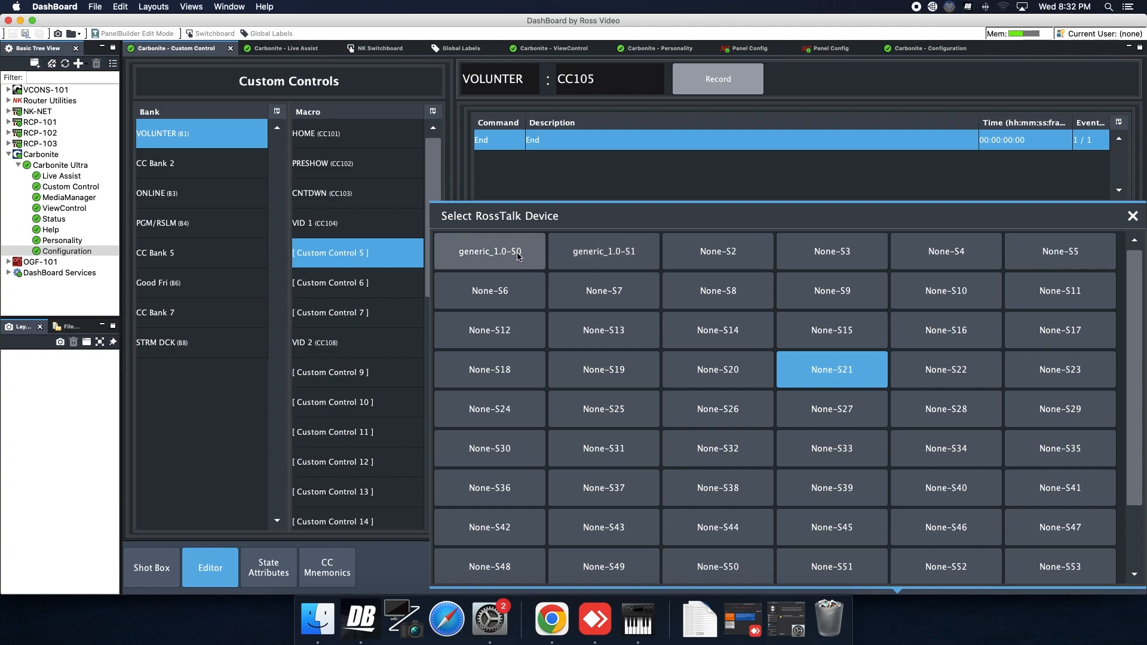
pyautogui.click(491, 258)
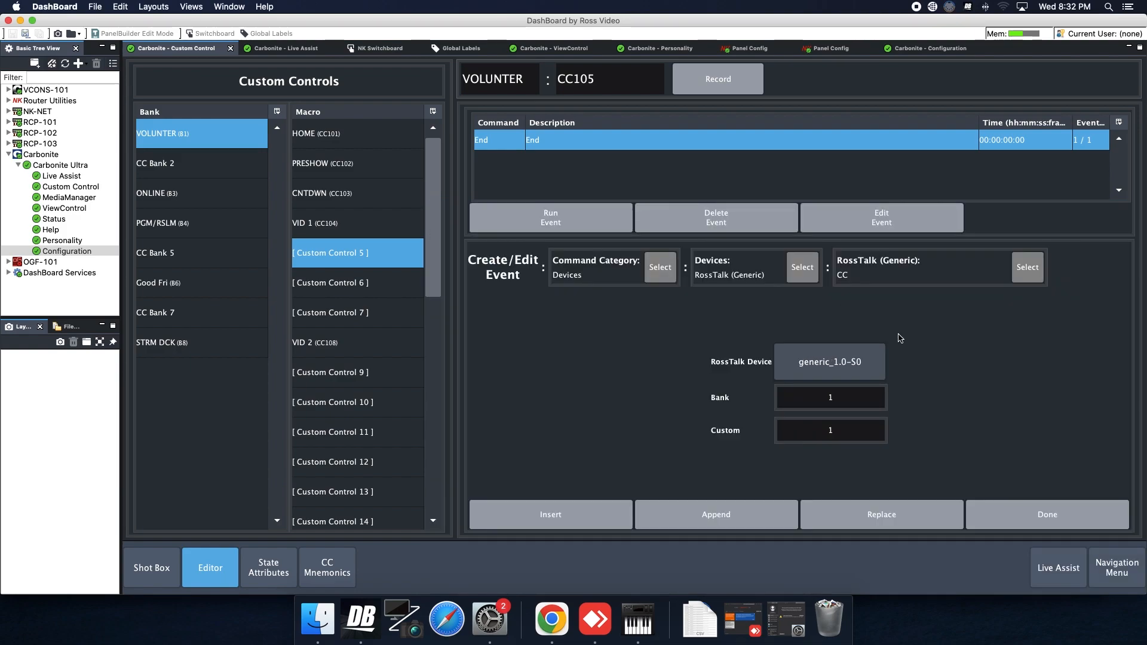
pyautogui.click(859, 396)
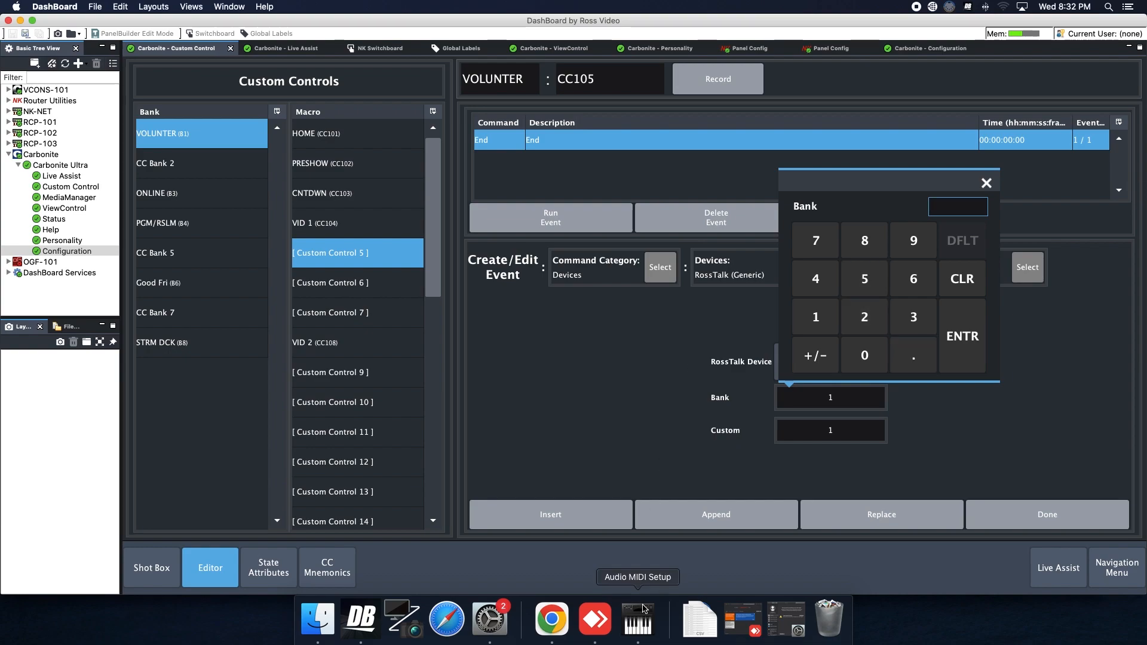
pyautogui.click(551, 619)
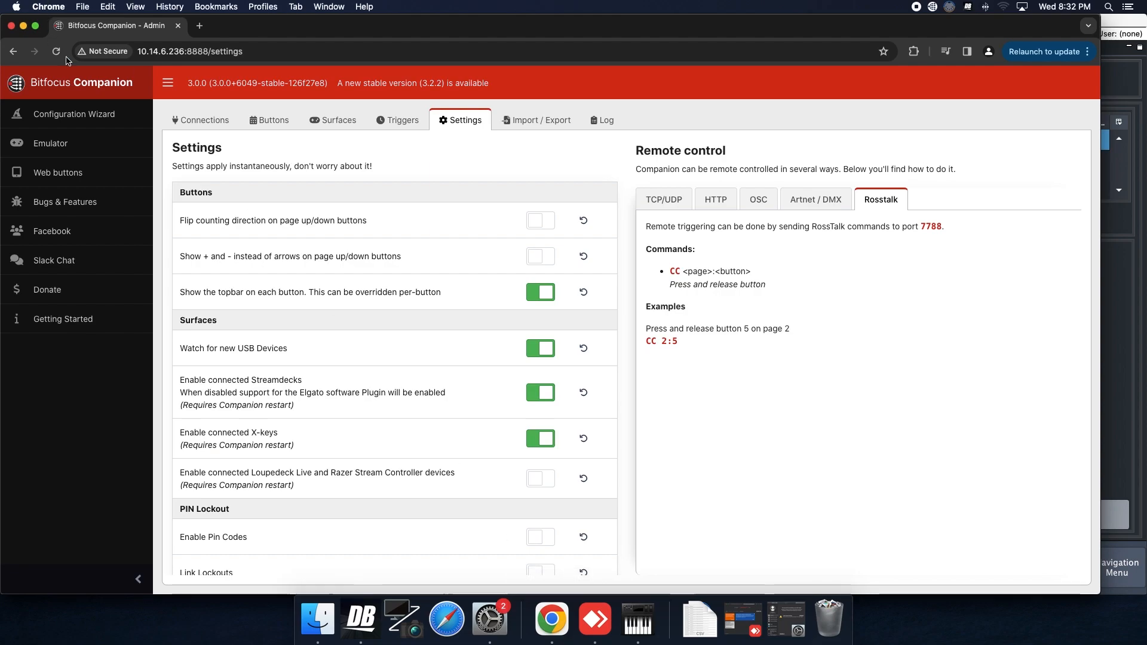
# Inspect Companion button 1.20 (PRE EXP) on page 1 HOME to confirm its number
pyautogui.click(270, 119)
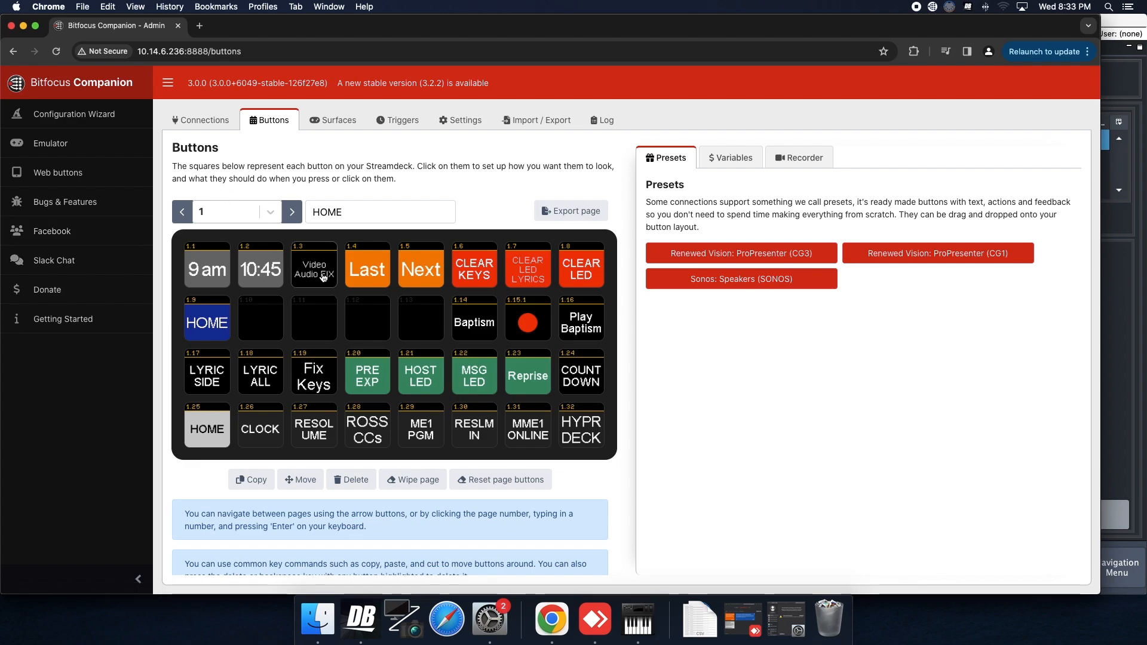
pyautogui.click(375, 371)
pyautogui.scroll(-1, 839, 312)
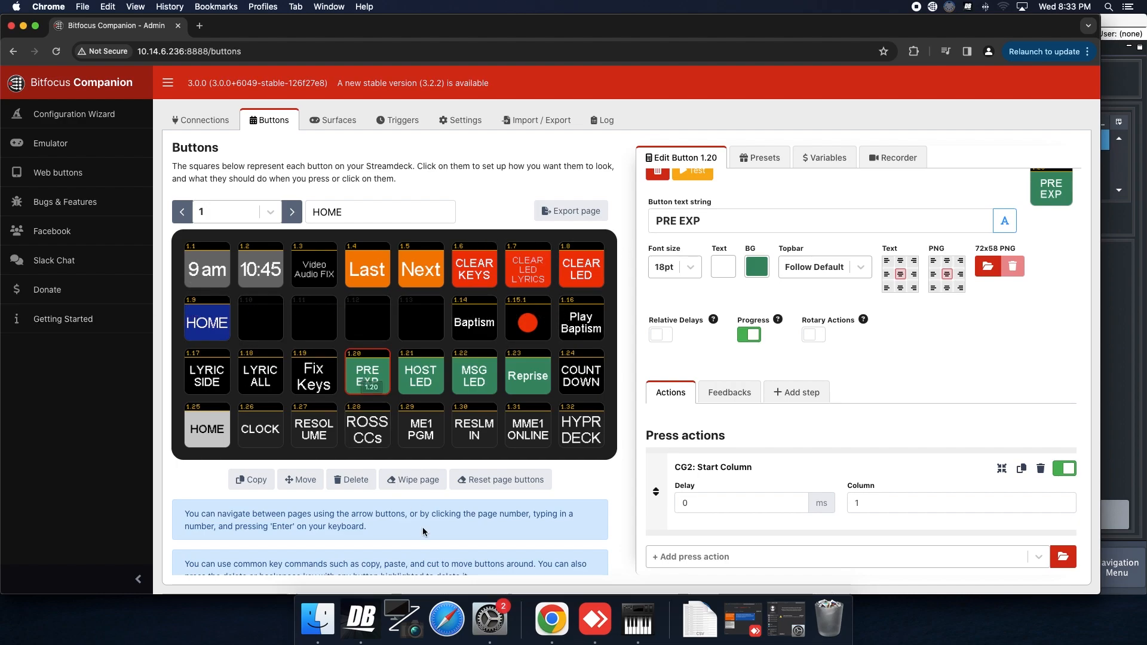
# Set the CC event to Bank 1, Custom 20 on the keypads
pyautogui.click(361, 618)
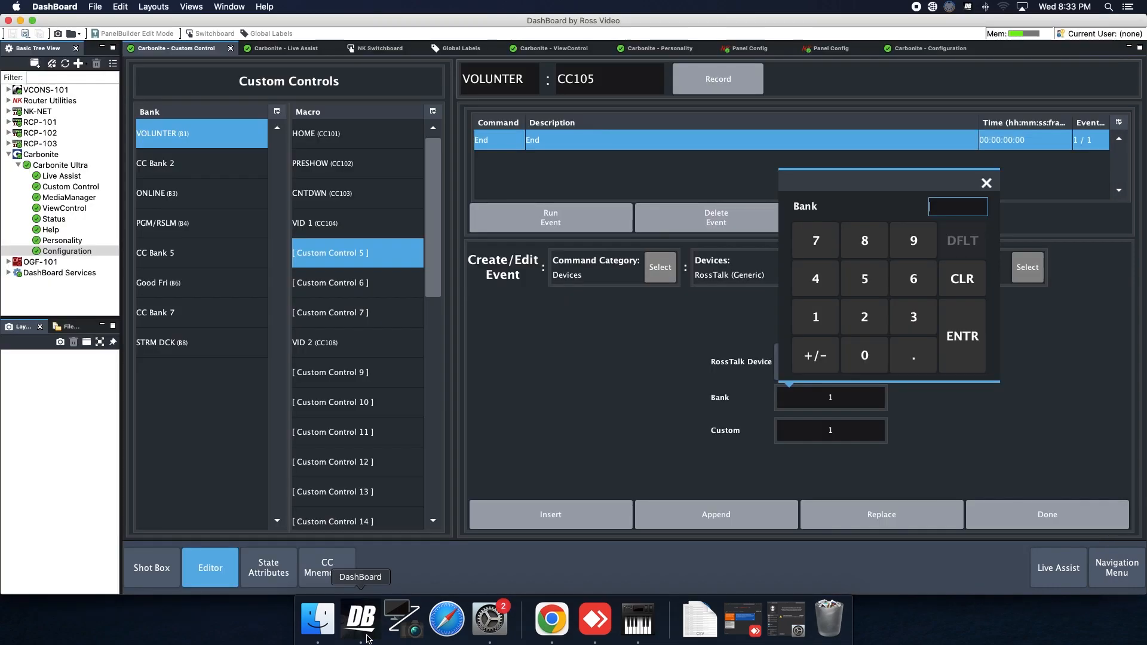
pyautogui.click(819, 318)
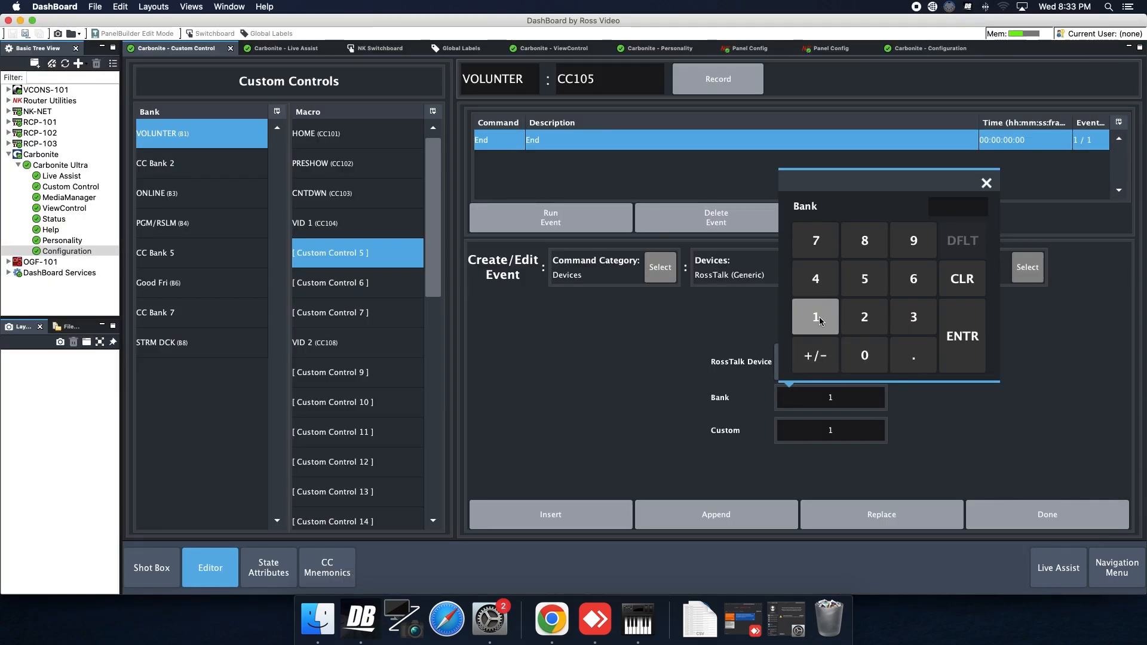
pyautogui.click(974, 349)
pyautogui.click(835, 430)
pyautogui.click(865, 350)
pyautogui.click(864, 388)
pyautogui.click(939, 378)
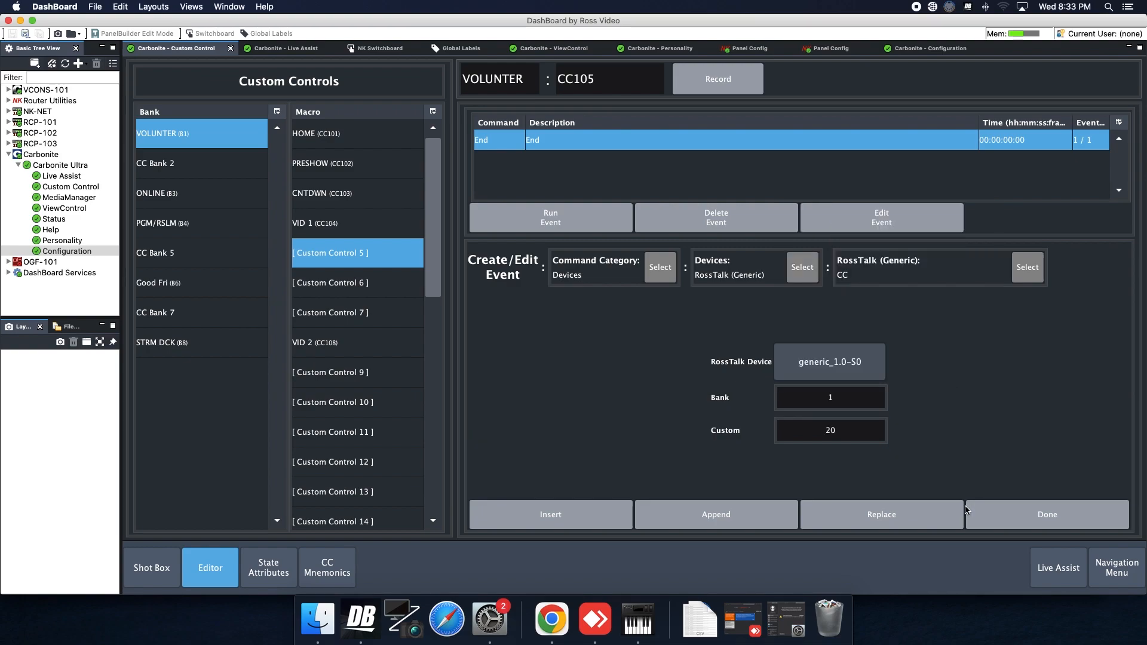
pyautogui.click(1055, 515)
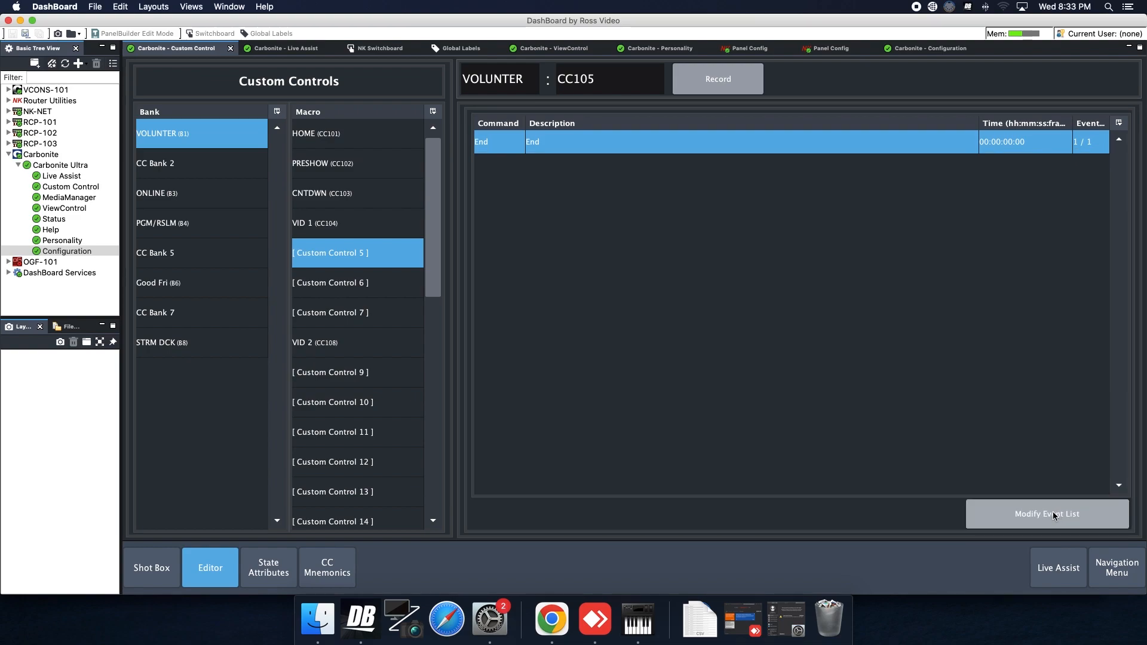
# Insert the RossTalk (Generic) CC event into CC105 before End and finish editing
pyautogui.click(1010, 514)
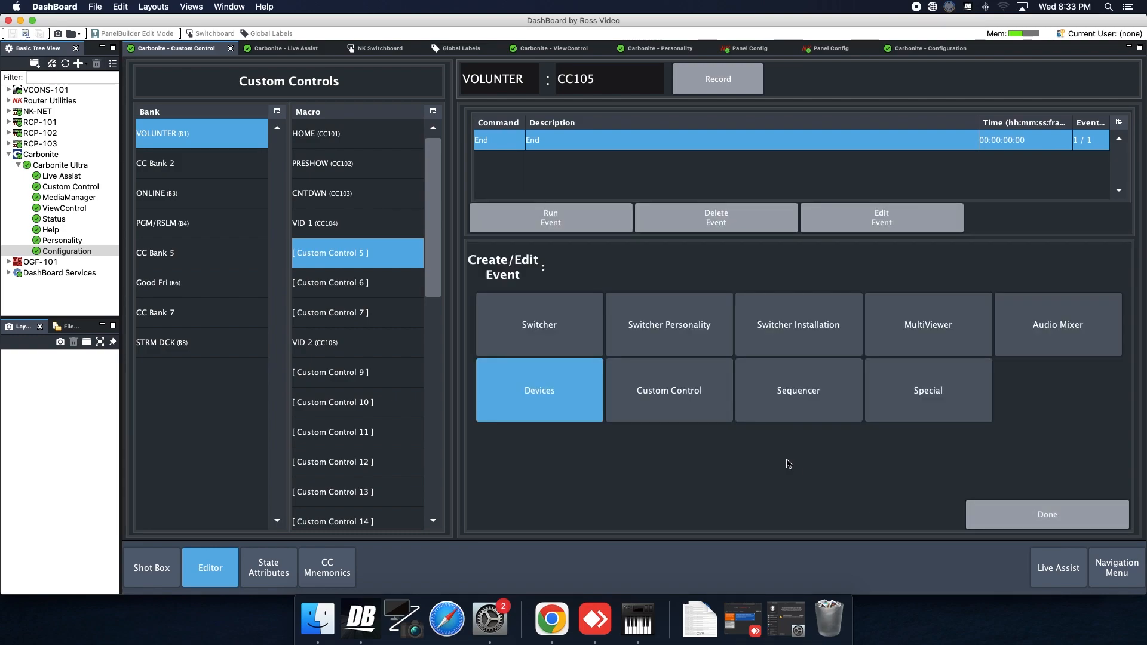
pyautogui.click(540, 391)
pyautogui.click(798, 326)
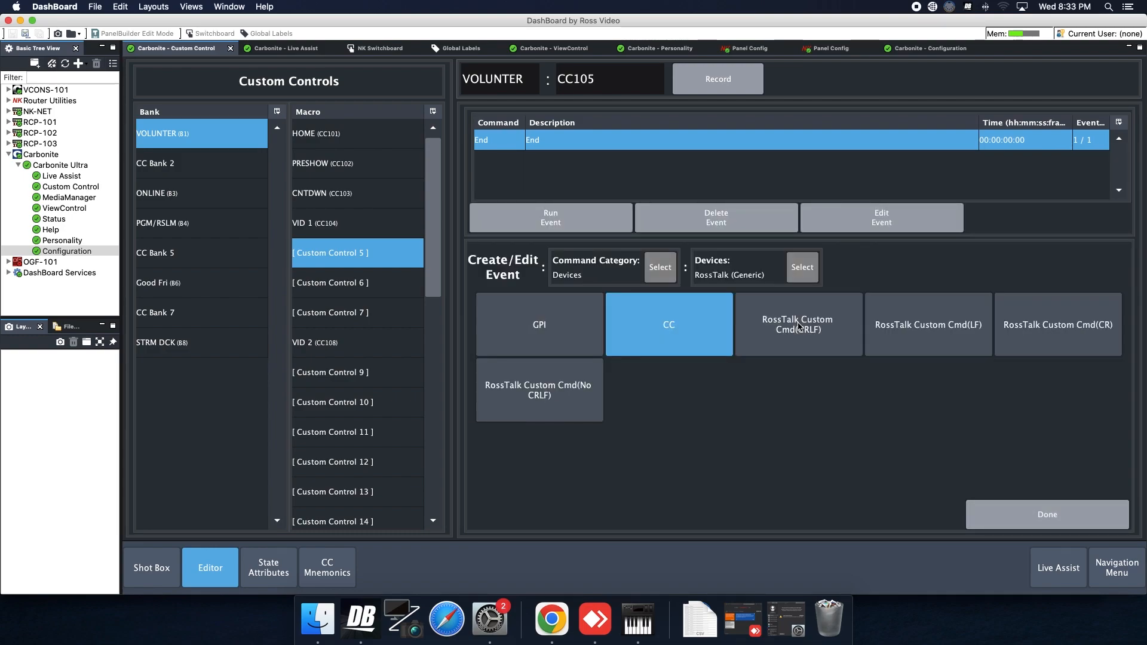
pyautogui.click(669, 326)
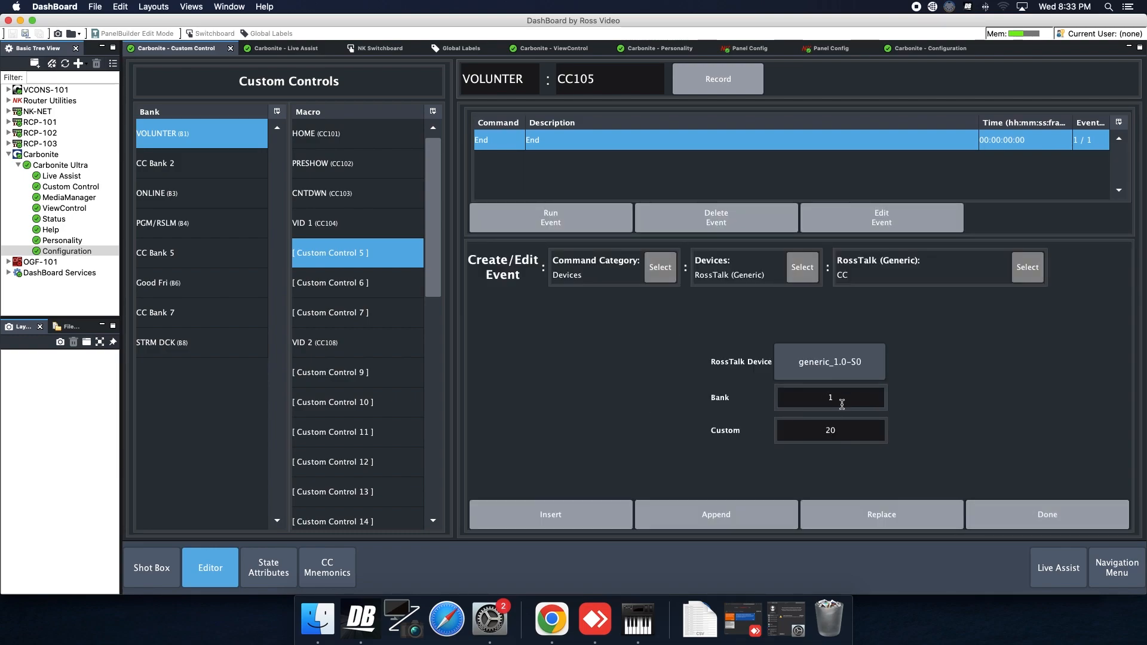
pyautogui.click(583, 507)
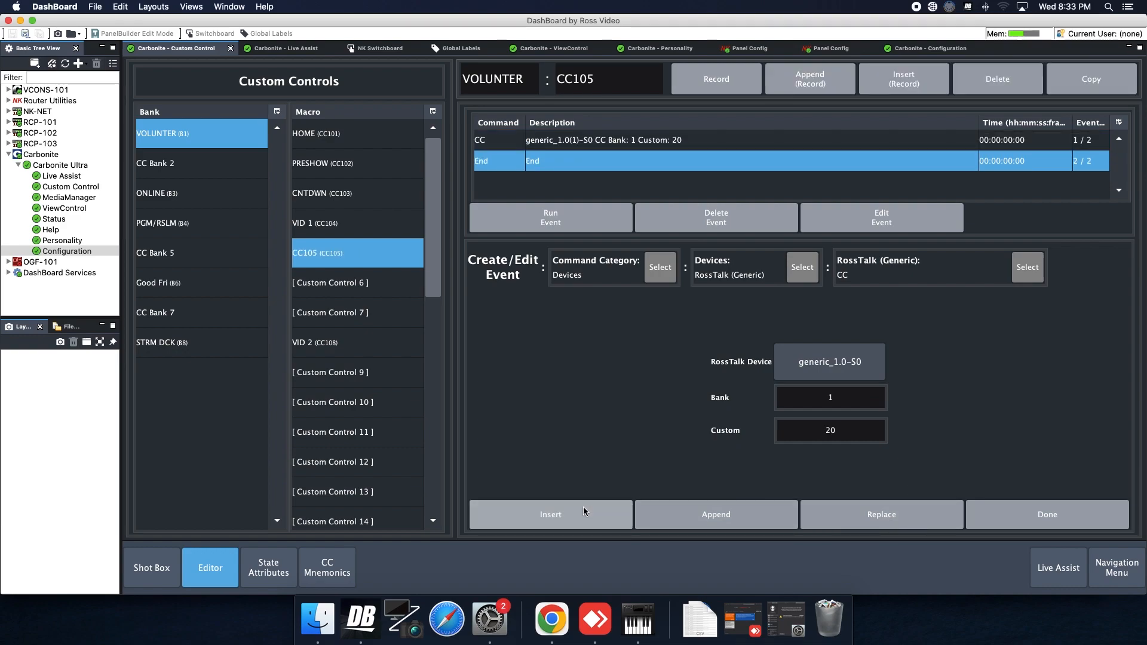
pyautogui.click(1047, 514)
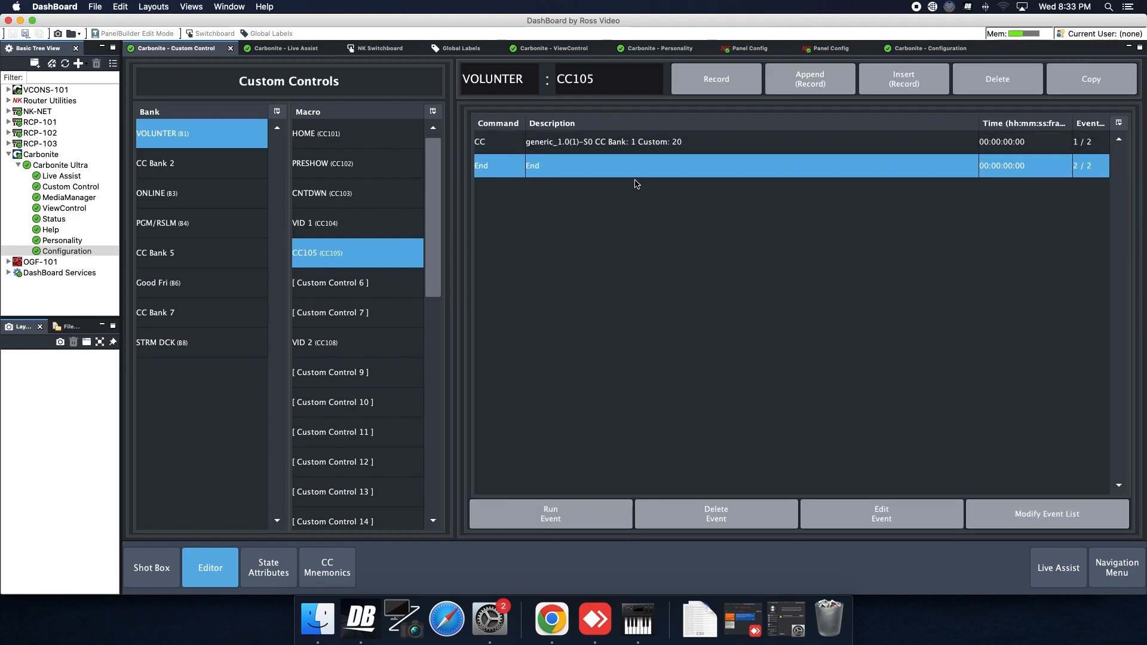